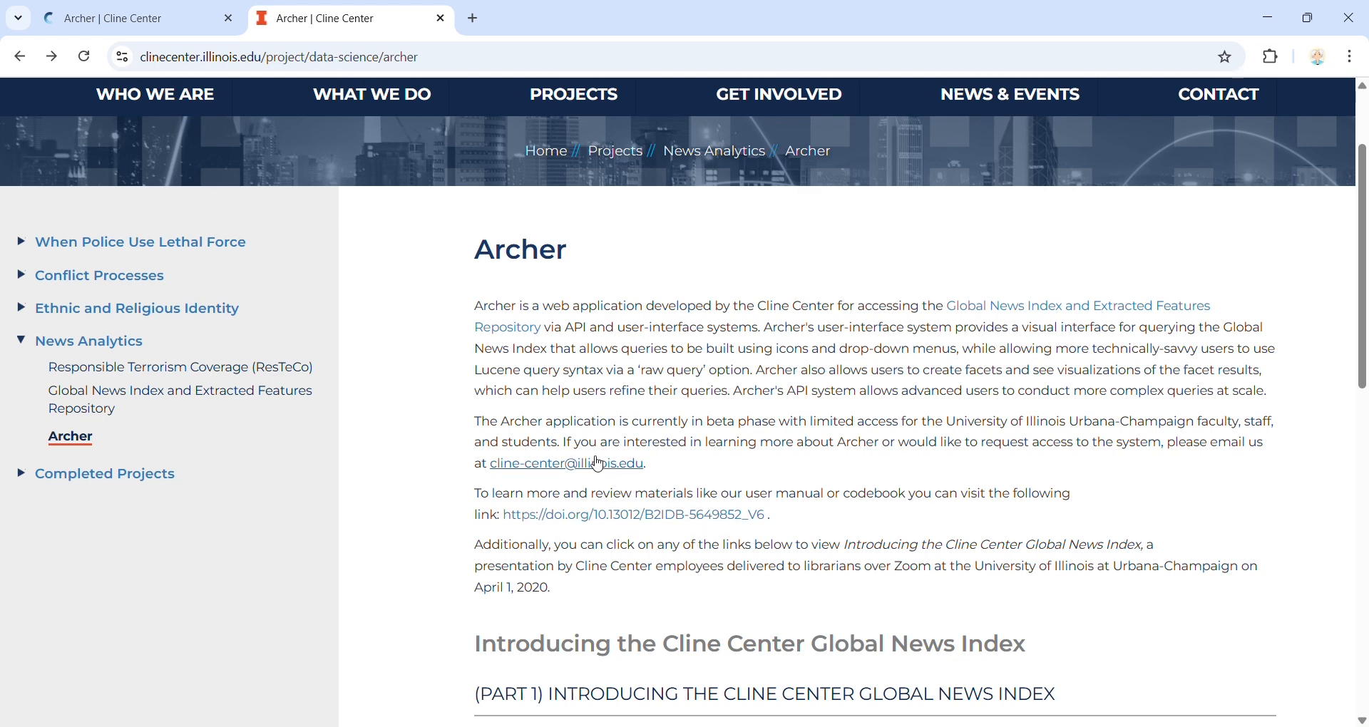
Step: Review the Archer project page and open the linked DOI page for the user manual and codebook
{"action": "scroll", "coordinate": [594, 463], "scroll_direction": "down", "scroll_amount": 1}
{"action": "scroll", "coordinate": [595, 464], "scroll_direction": "up", "scroll_amount": 3}
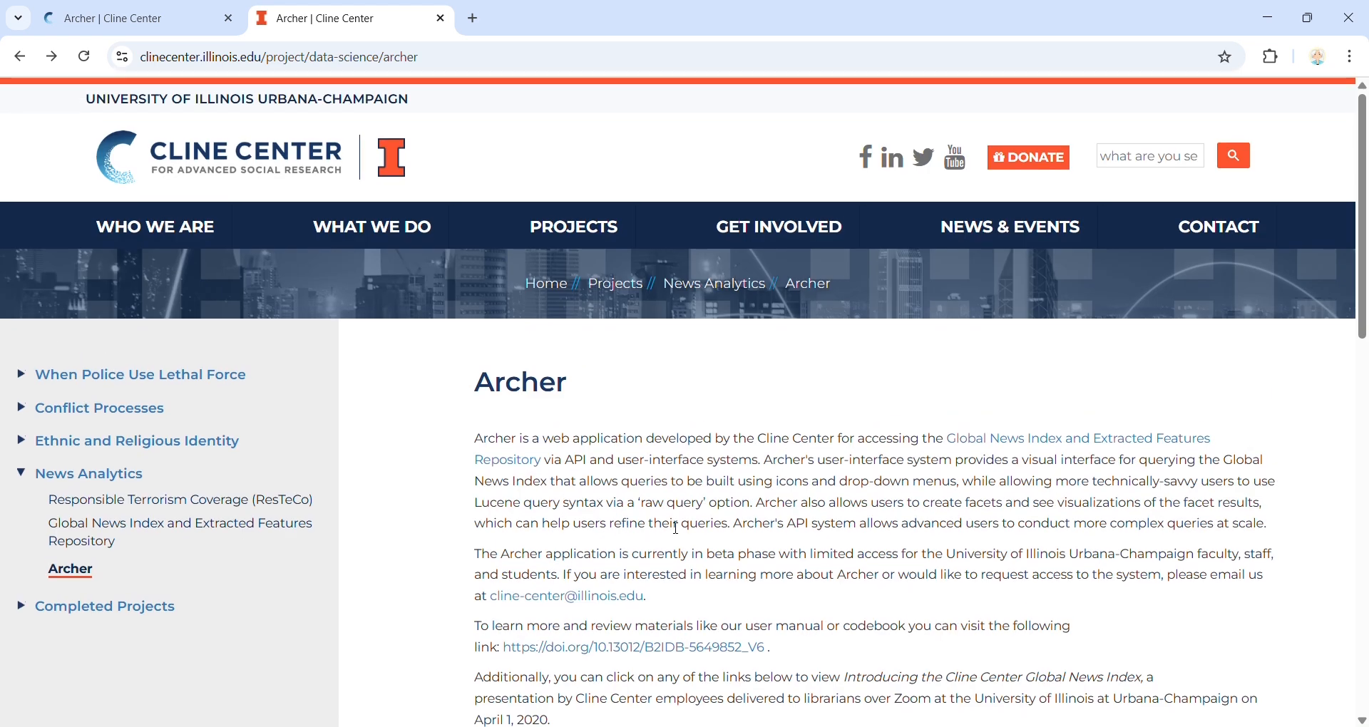
{"action": "scroll", "coordinate": [684, 442], "scroll_direction": "down", "scroll_amount": 5}
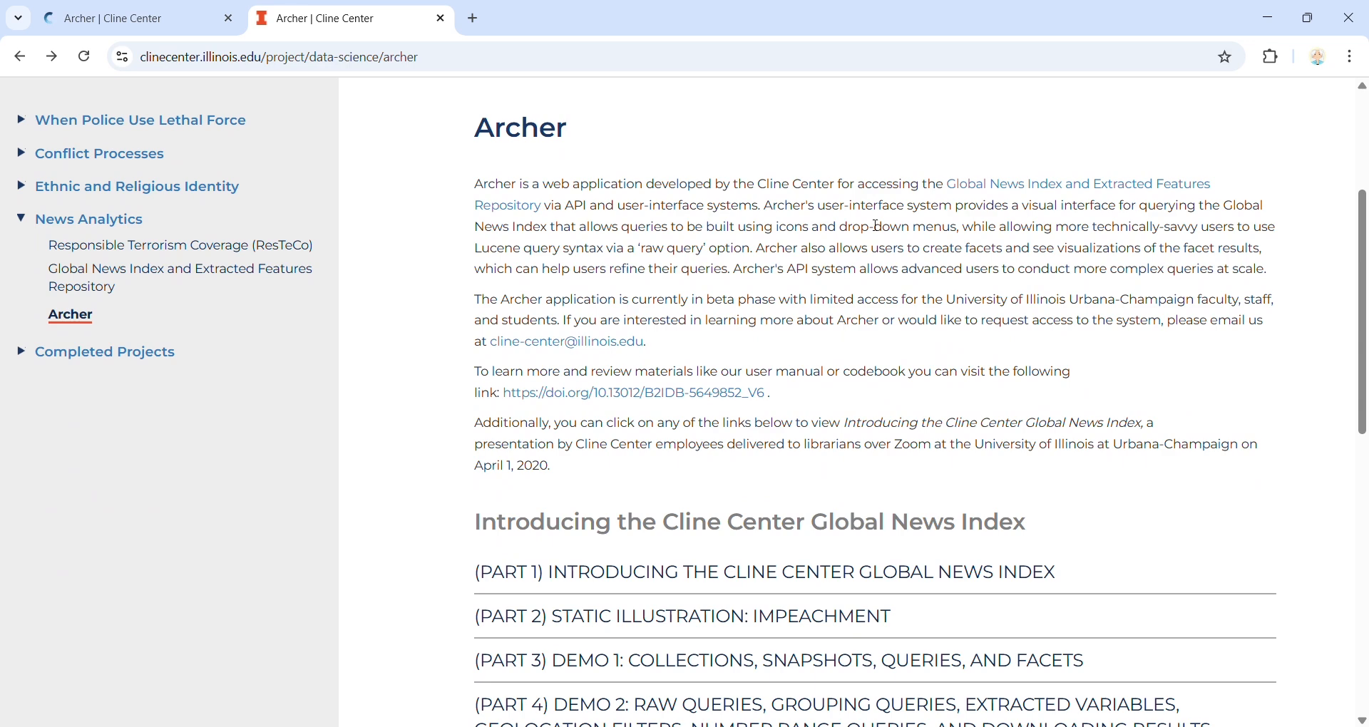
{"action": "left_click", "coordinate": [601, 396]}
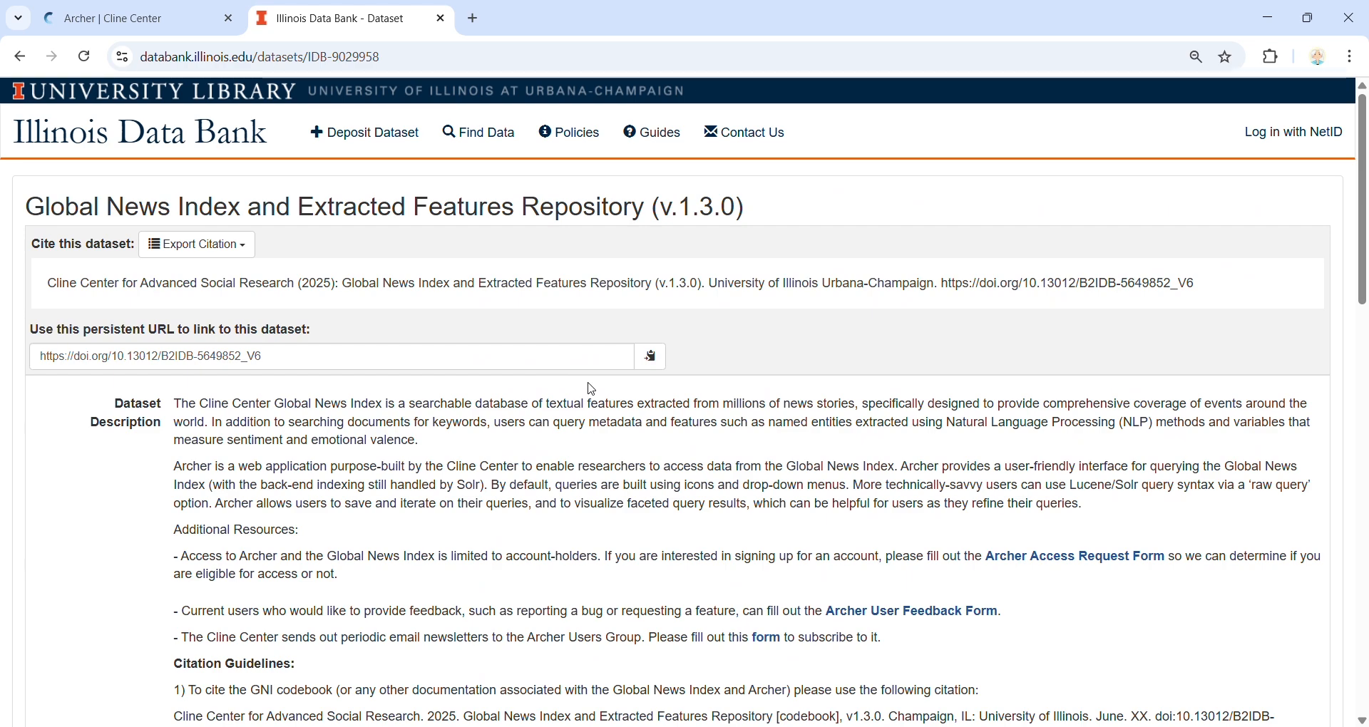
Step: Open the Archer Access Request Form from the dataset description and look through its questions
{"action": "scroll", "coordinate": [663, 221], "scroll_direction": "down", "scroll_amount": 4}
{"action": "scroll", "coordinate": [663, 221], "scroll_direction": "up", "scroll_amount": 1}
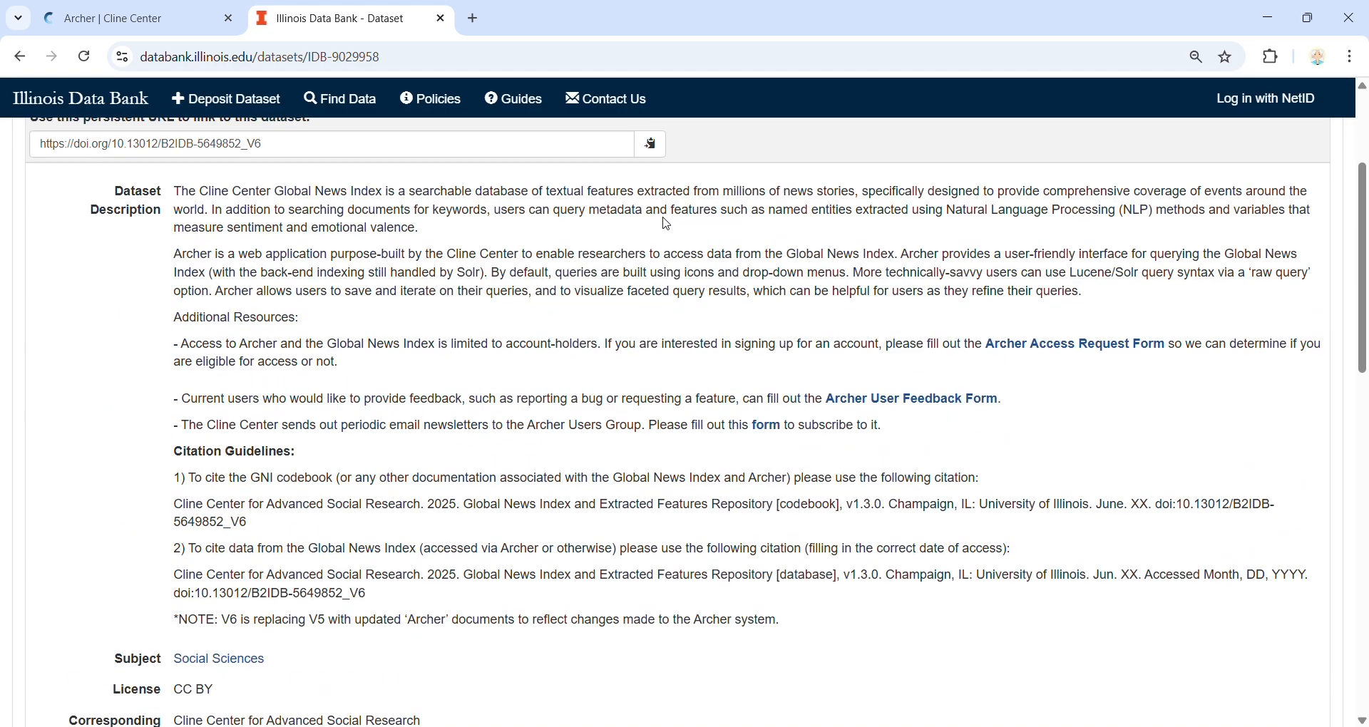
{"action": "left_click", "coordinate": [1047, 346]}
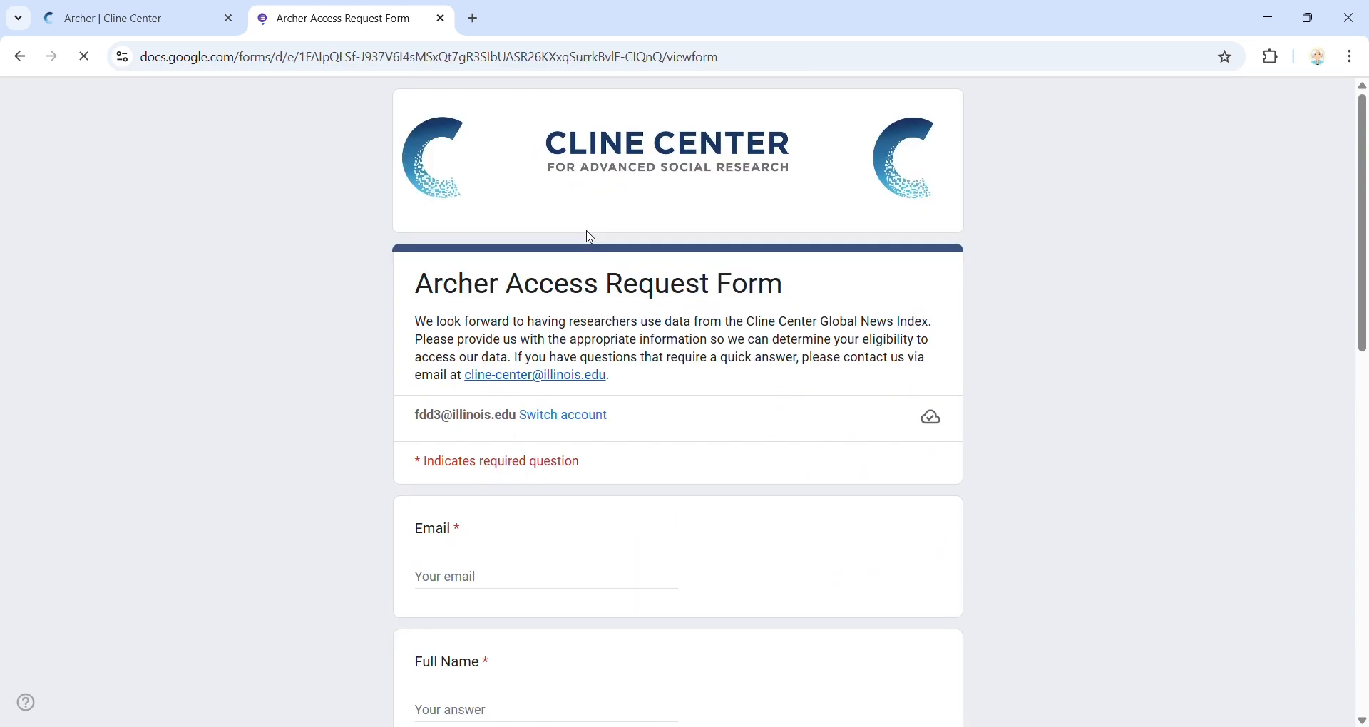
{"action": "scroll", "coordinate": [512, 337], "scroll_direction": "down", "scroll_amount": 12}
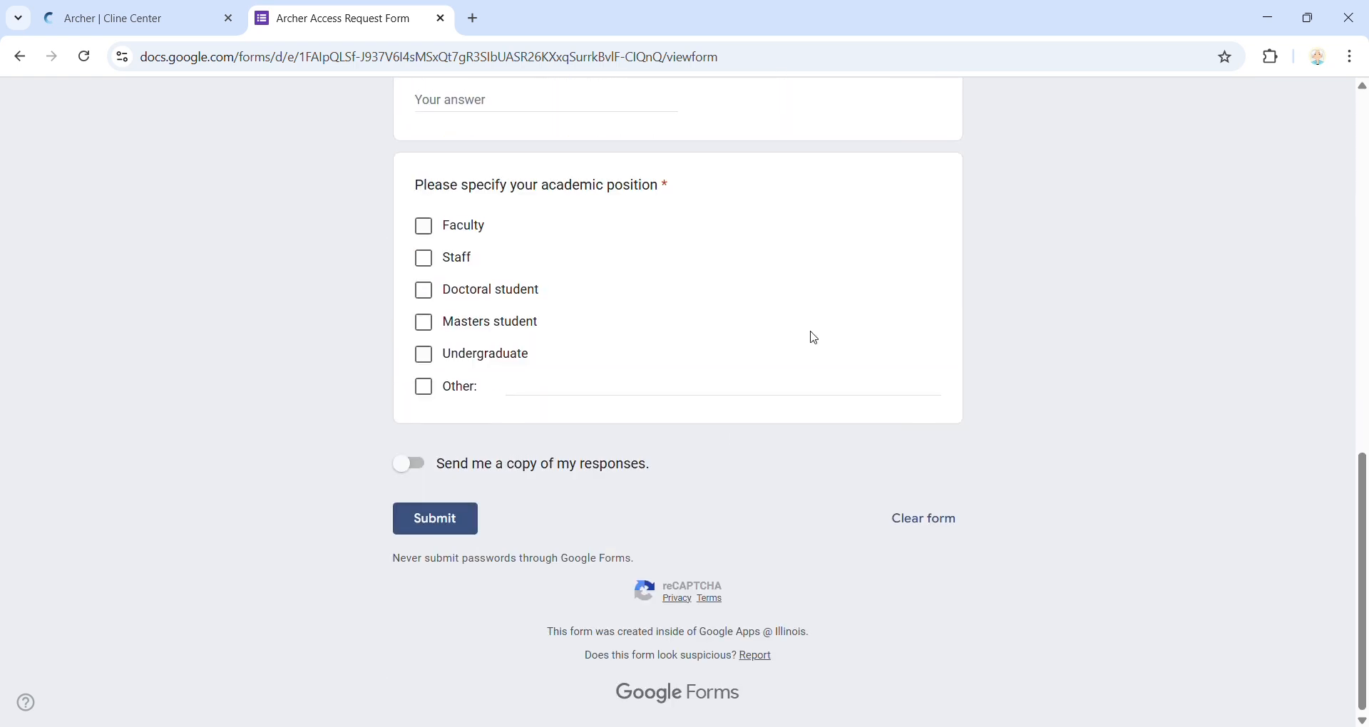
{"action": "scroll", "coordinate": [810, 336], "scroll_direction": "up", "scroll_amount": 15}
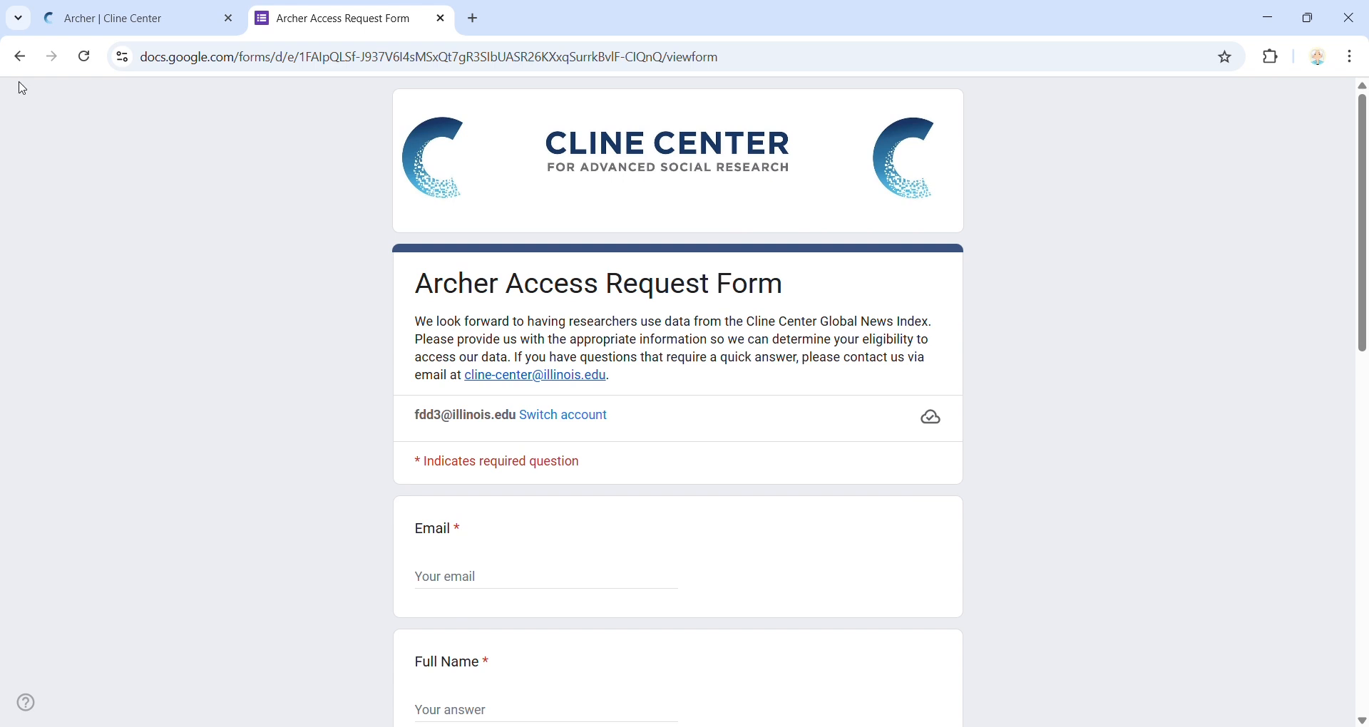
Step: Return to the Illinois Data Bank dataset page and examine its versions and downloadable files
{"action": "left_click", "coordinate": [157, 12]}
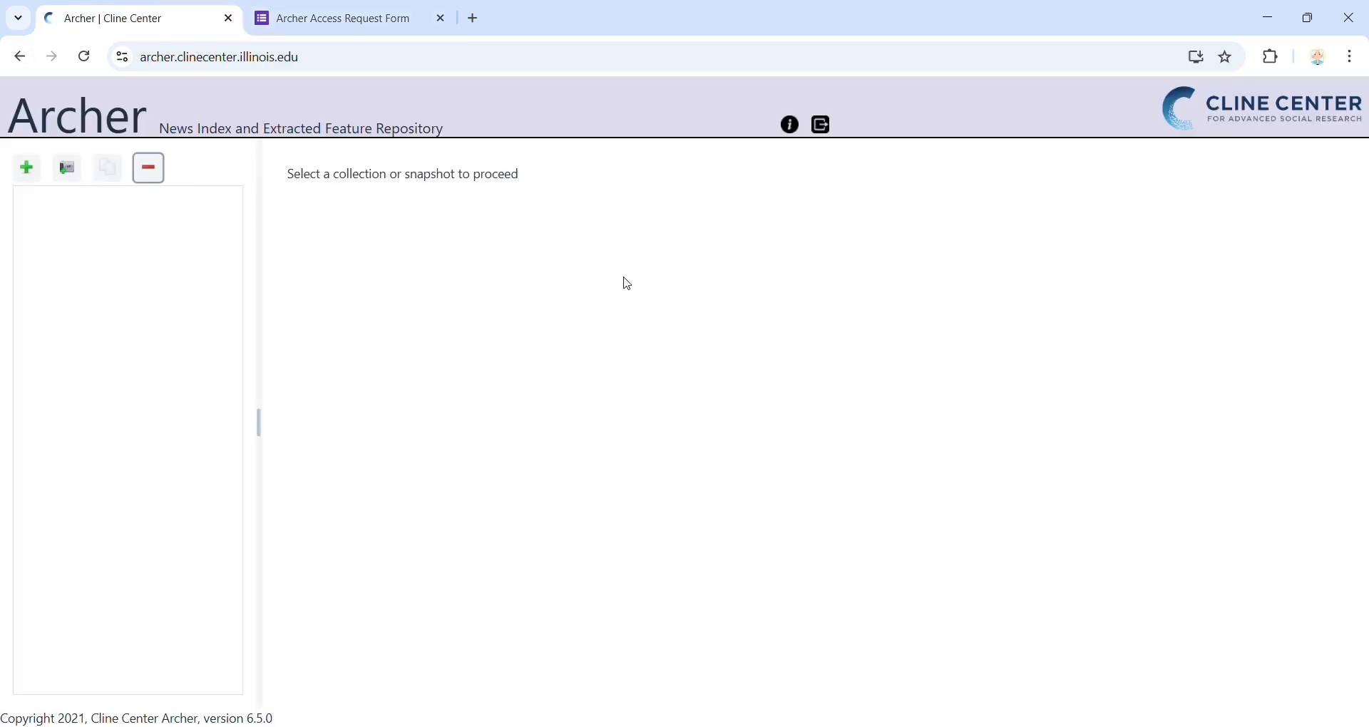
{"action": "left_click", "coordinate": [340, 7]}
{"action": "left_click", "coordinate": [19, 56]}
{"action": "scroll", "coordinate": [338, 479], "scroll_direction": "down", "scroll_amount": 7}
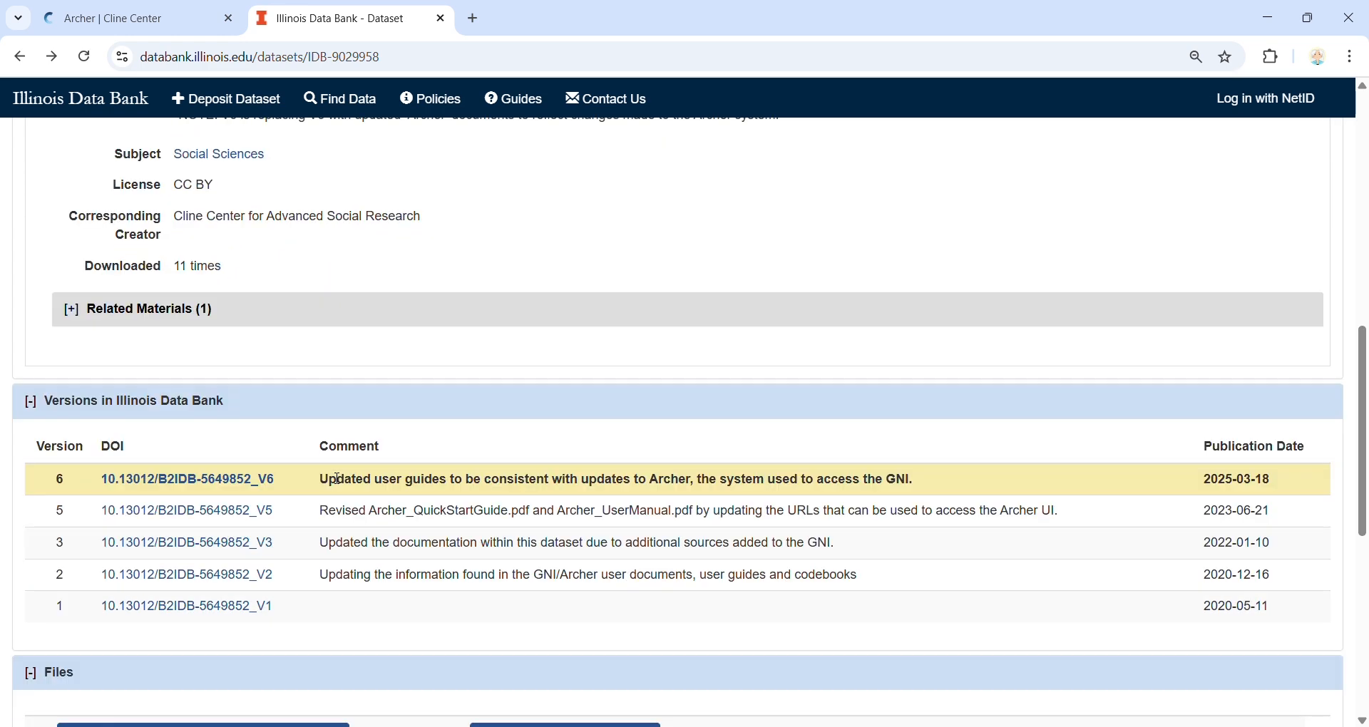
{"action": "scroll", "coordinate": [338, 479], "scroll_direction": "down", "scroll_amount": 6}
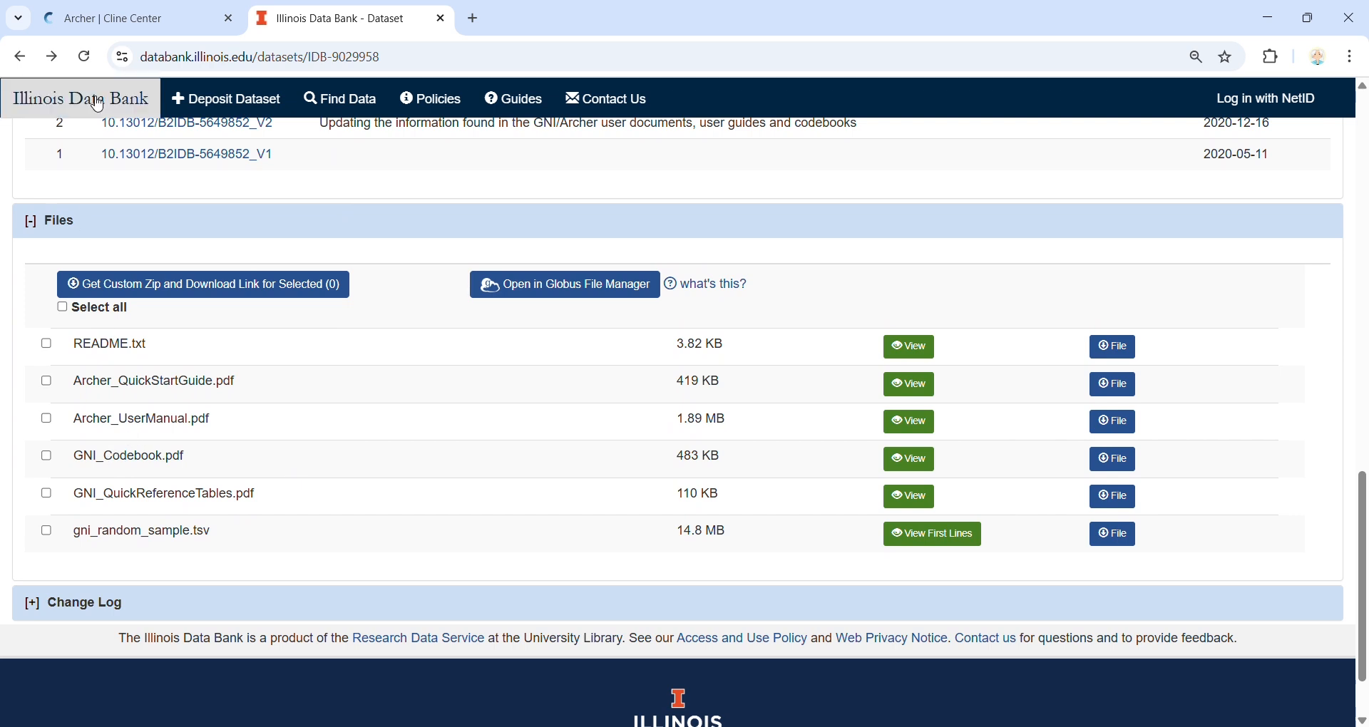
Step: Switch to the Archer application, create a new collection and name it Collection
{"action": "left_click", "coordinate": [103, 12]}
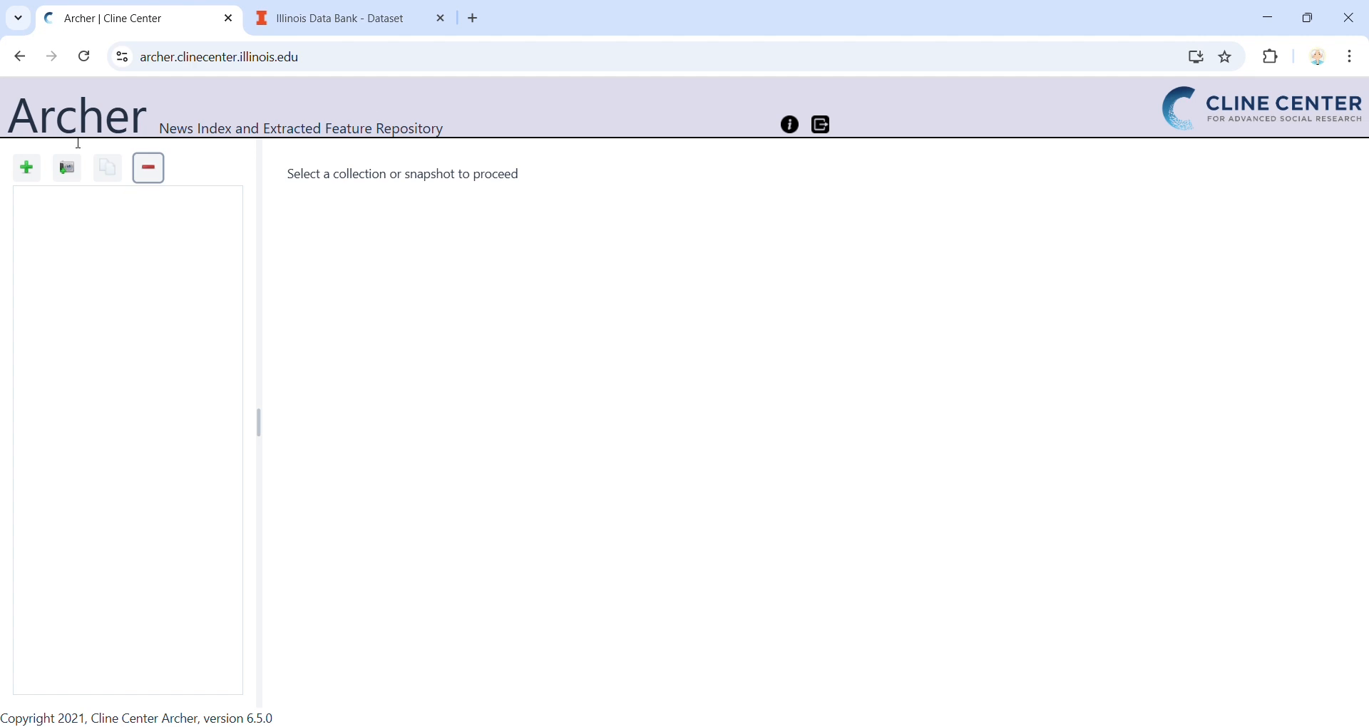
{"action": "left_click", "coordinate": [23, 171]}
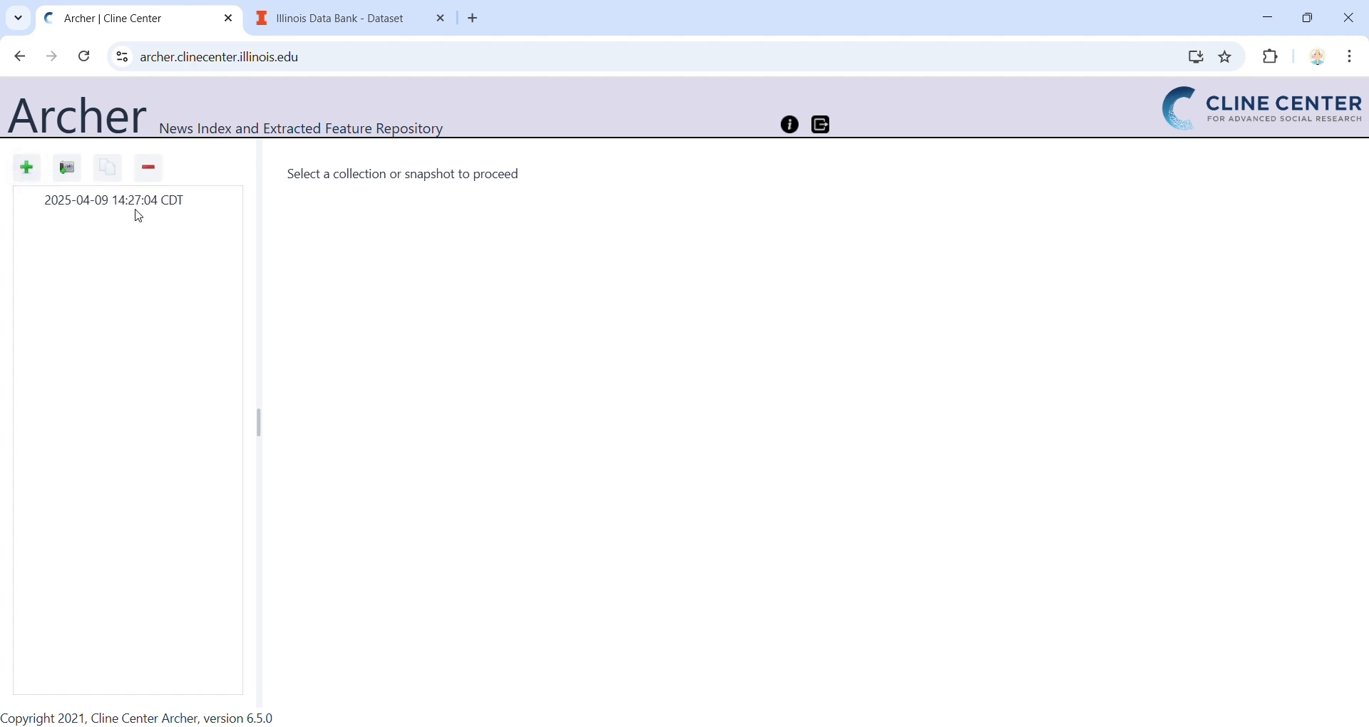
{"action": "left_click", "coordinate": [136, 212]}
{"action": "triple_click", "coordinate": [474, 183]}
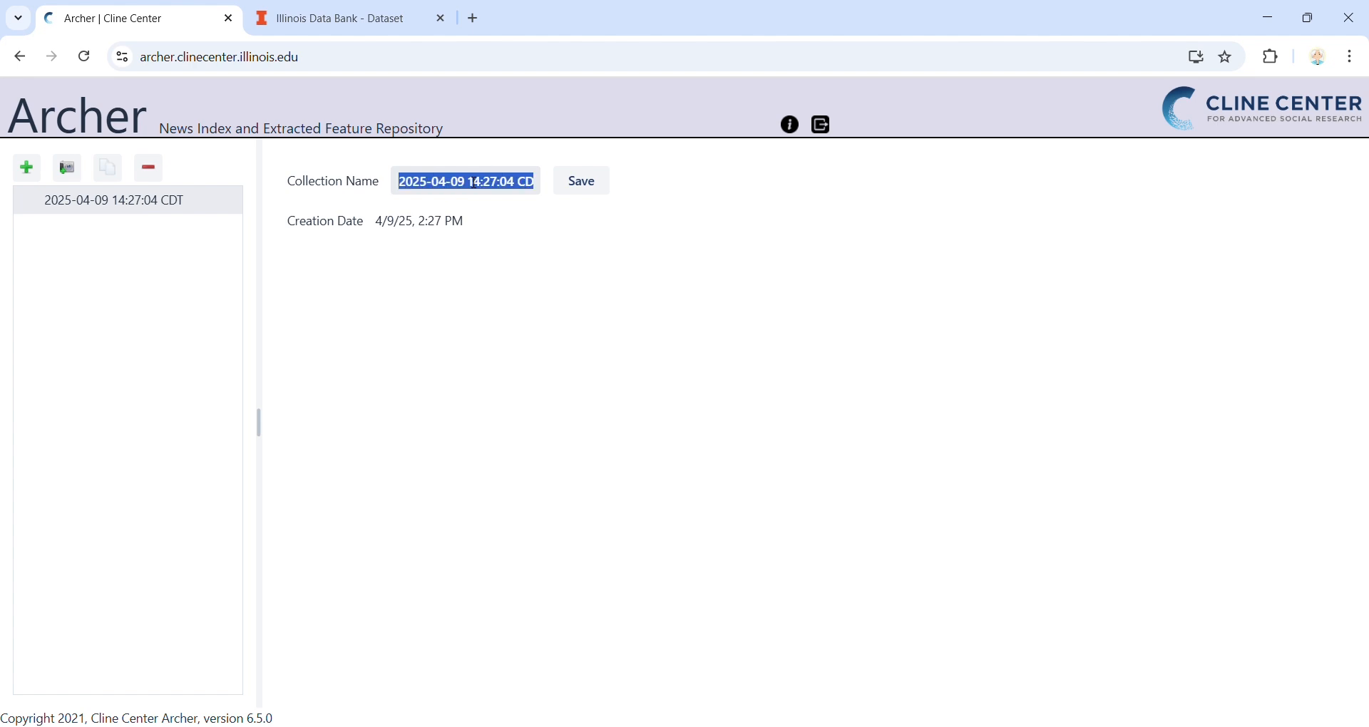
{"action": "type", "text": "Collection"}
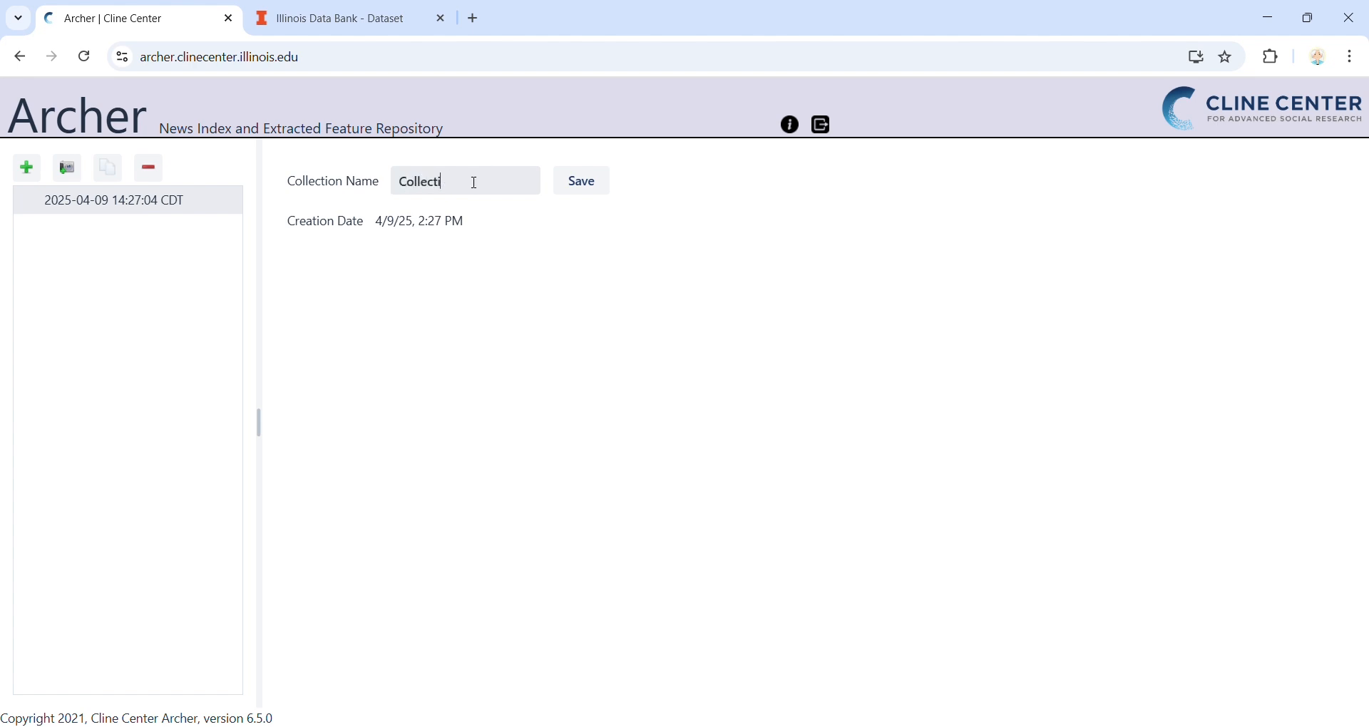
Step: Add a snapshot to the collection, rename it as Snapshot in its settings and save them
{"action": "left_click", "coordinate": [135, 204]}
{"action": "left_click", "coordinate": [89, 203]}
{"action": "left_click", "coordinate": [136, 230]}
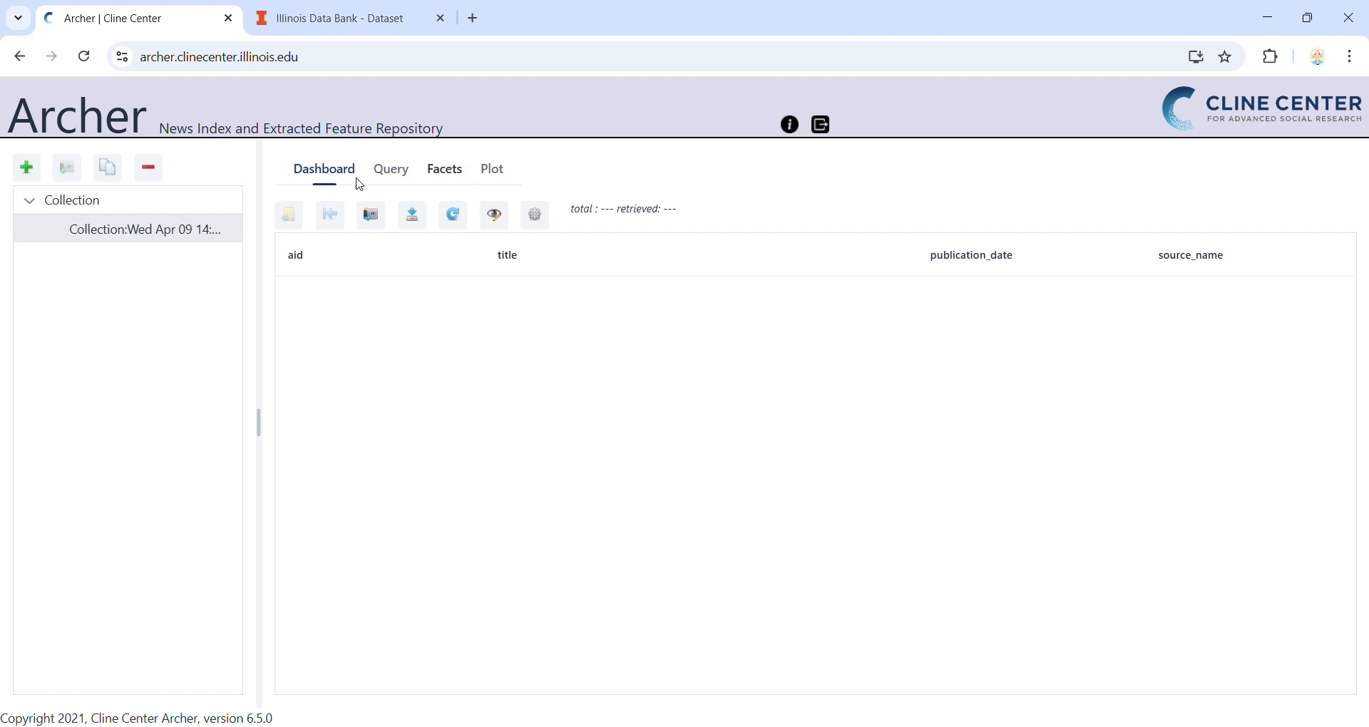
{"action": "left_click", "coordinate": [535, 214]}
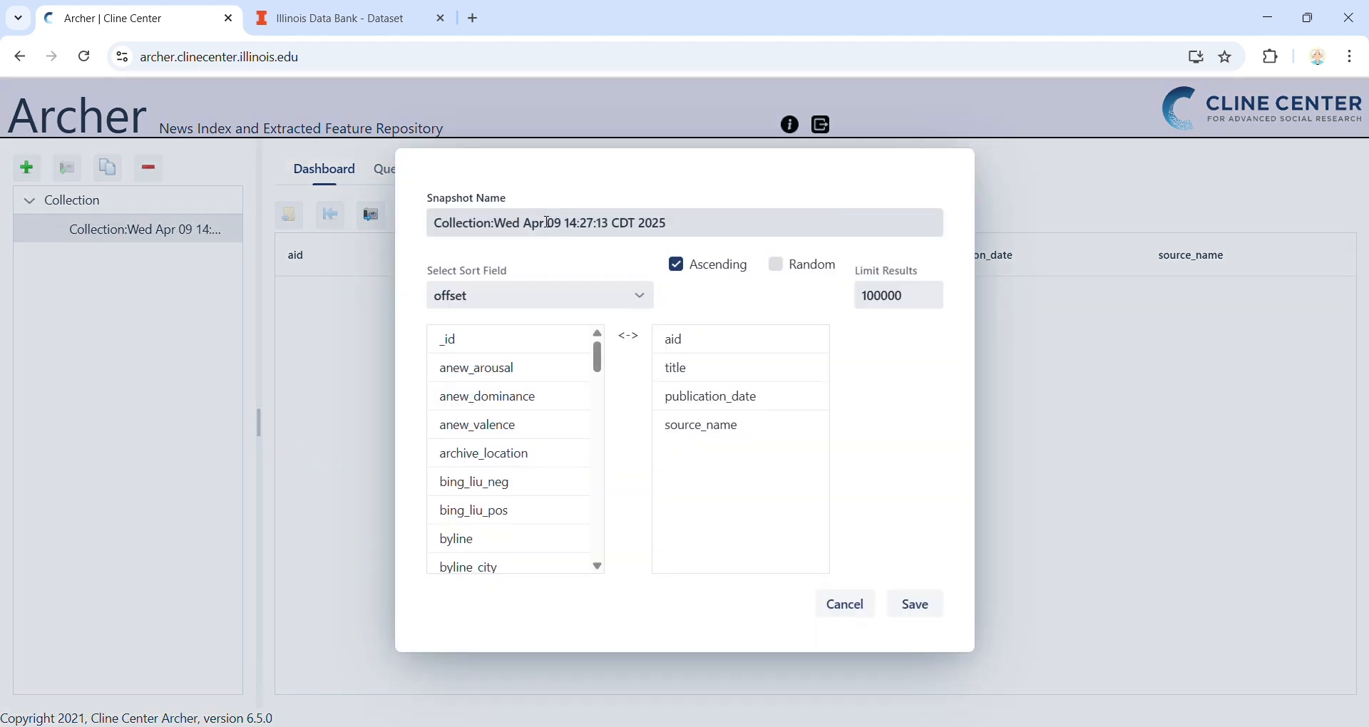
{"action": "left_click", "coordinate": [554, 226]}
{"action": "triple_click", "coordinate": [555, 239]}
{"action": "type", "text": "Snapshot"}
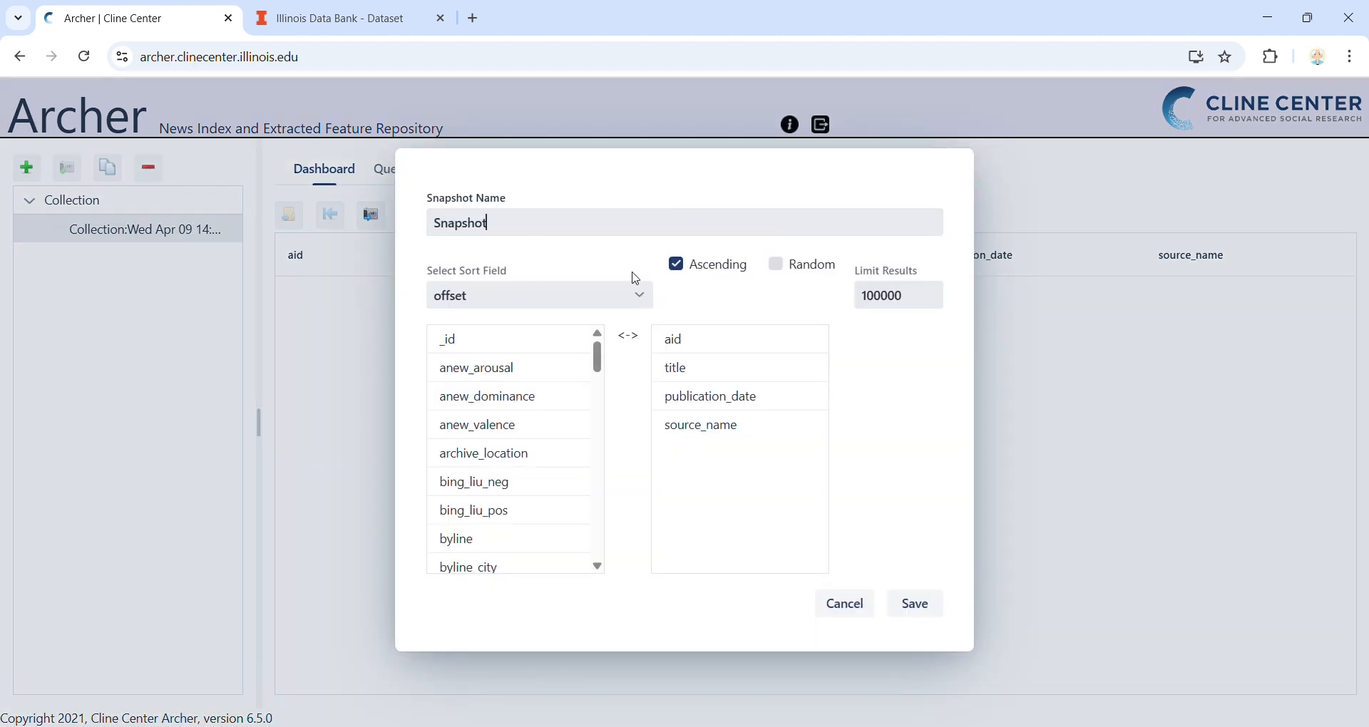
{"action": "left_click", "coordinate": [918, 605]}
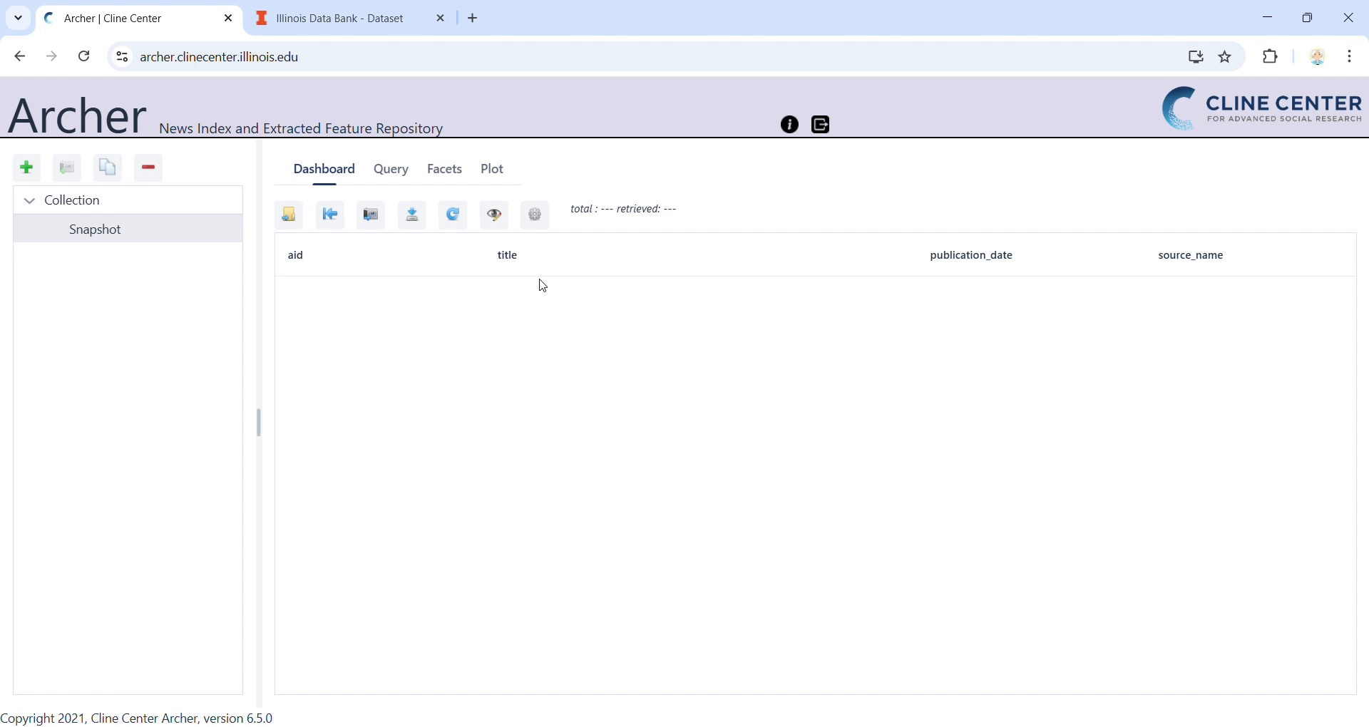
Step: Add a text condition to the snapshot's query for the exact phrase "bird flu" in content
{"action": "left_click", "coordinate": [396, 180]}
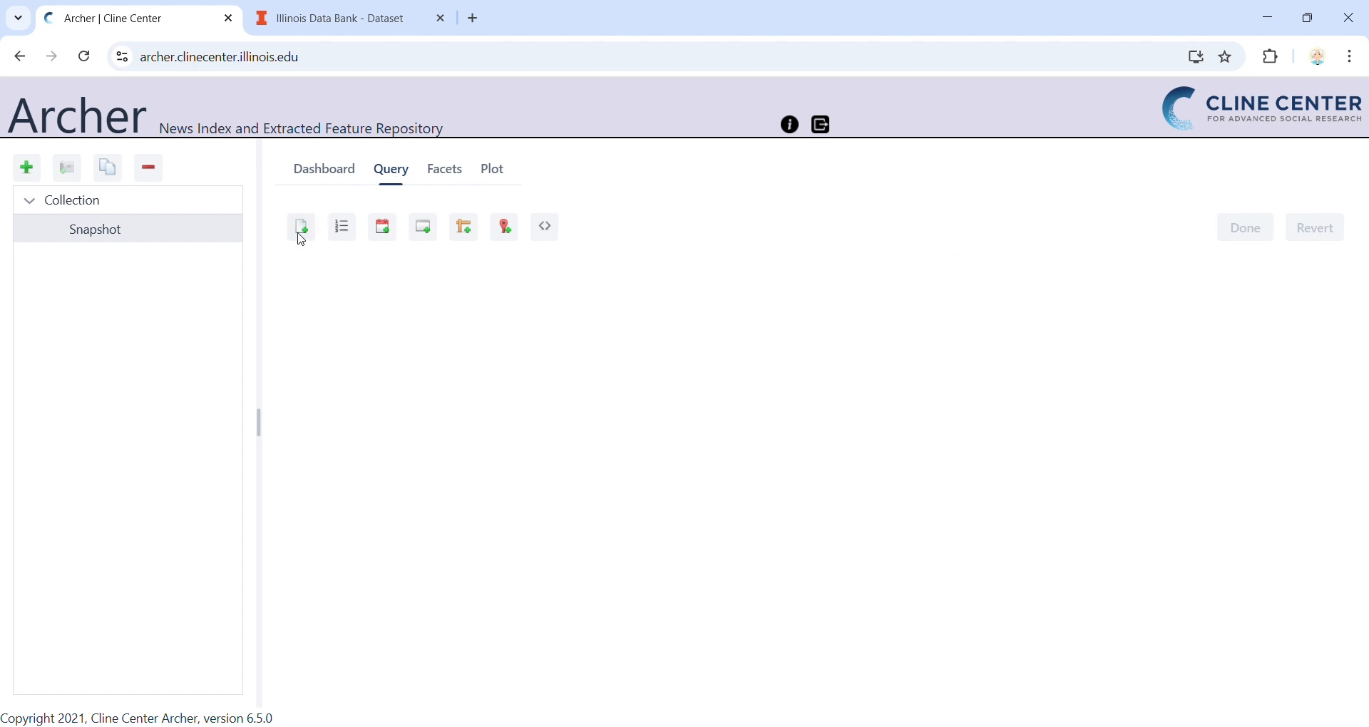
{"action": "left_click", "coordinate": [301, 228]}
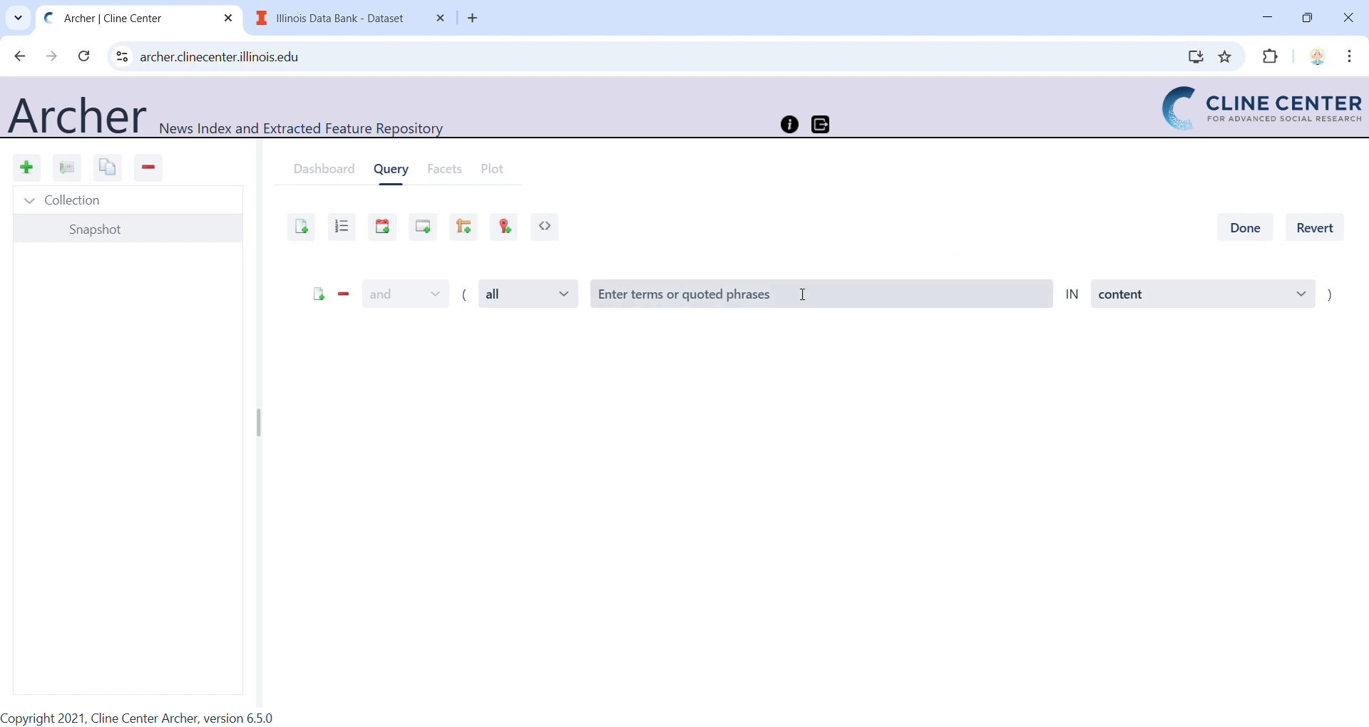
{"action": "left_click", "coordinate": [802, 294]}
{"action": "type", "text": "bird flu"}
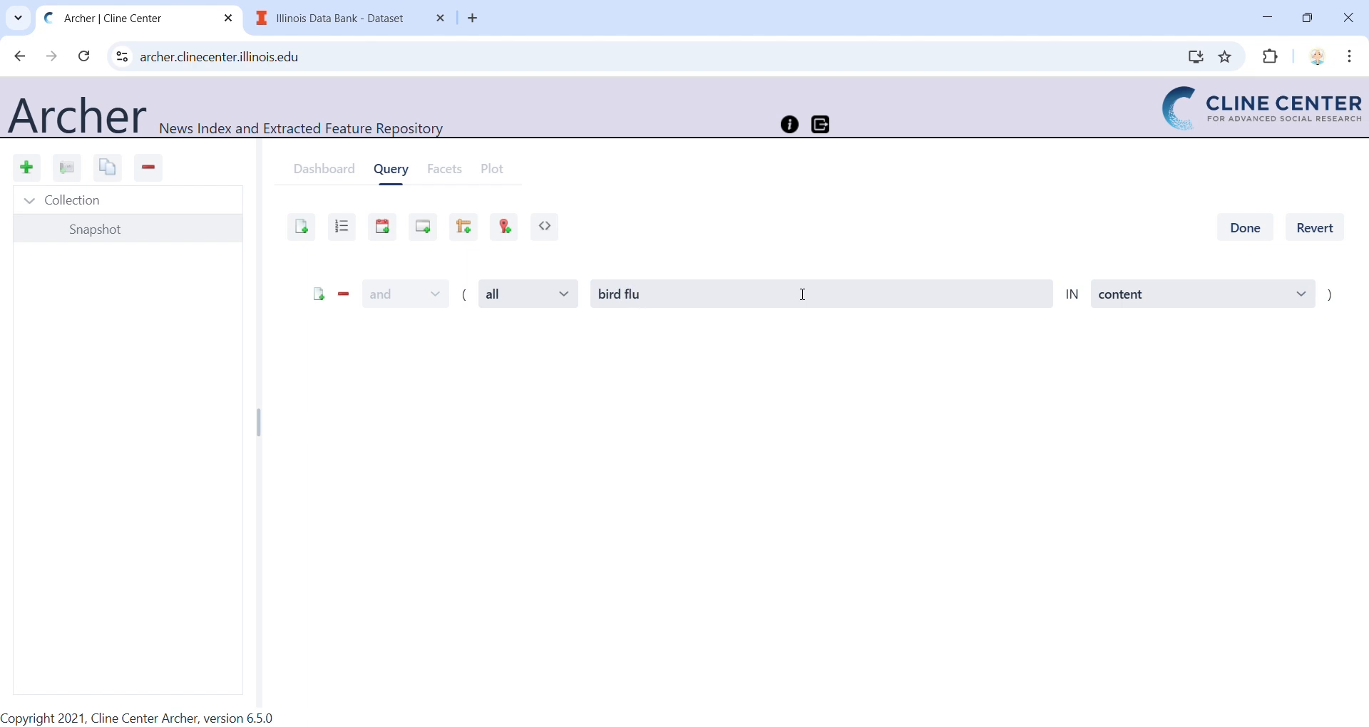
{"action": "type", "text": "\""}
{"action": "left_click", "coordinate": [606, 302]}
{"action": "type", "text": "\""}
Step: Add a list condition to the query that limits country to United States
{"action": "left_click", "coordinate": [341, 228]}
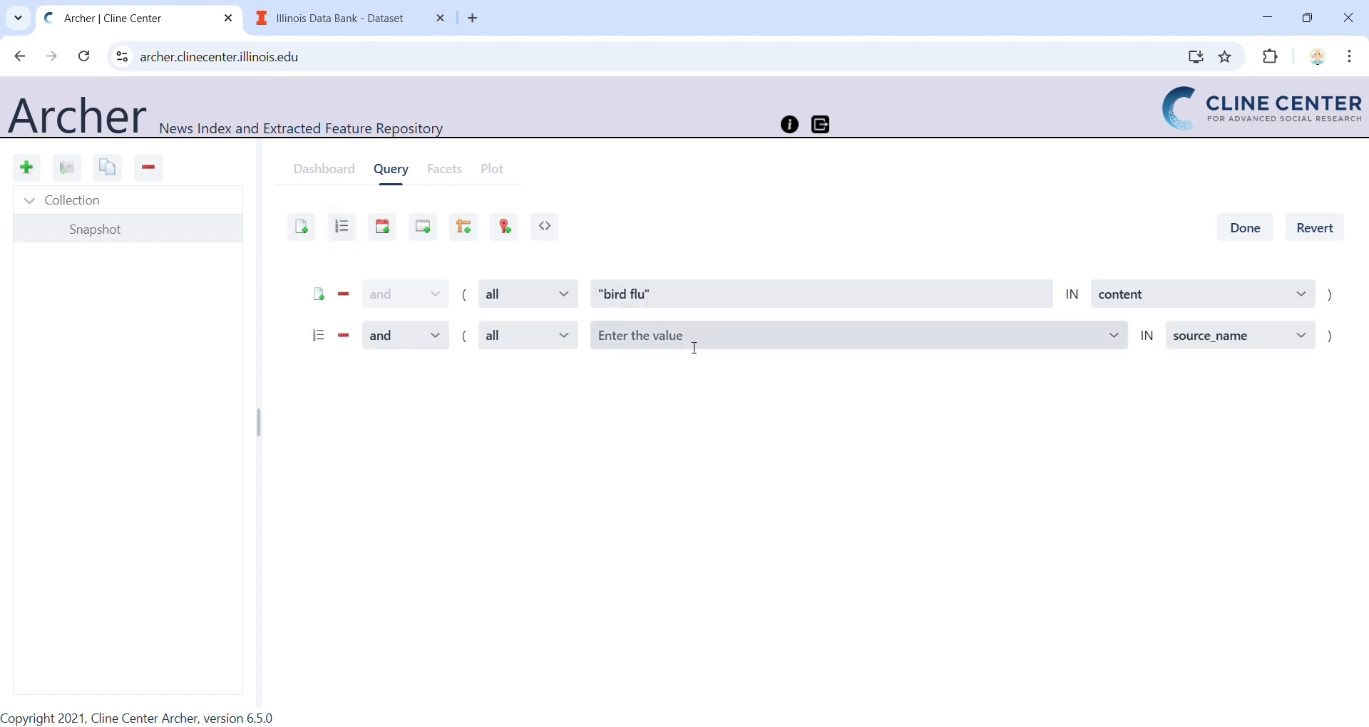
{"action": "left_click", "coordinate": [694, 348]}
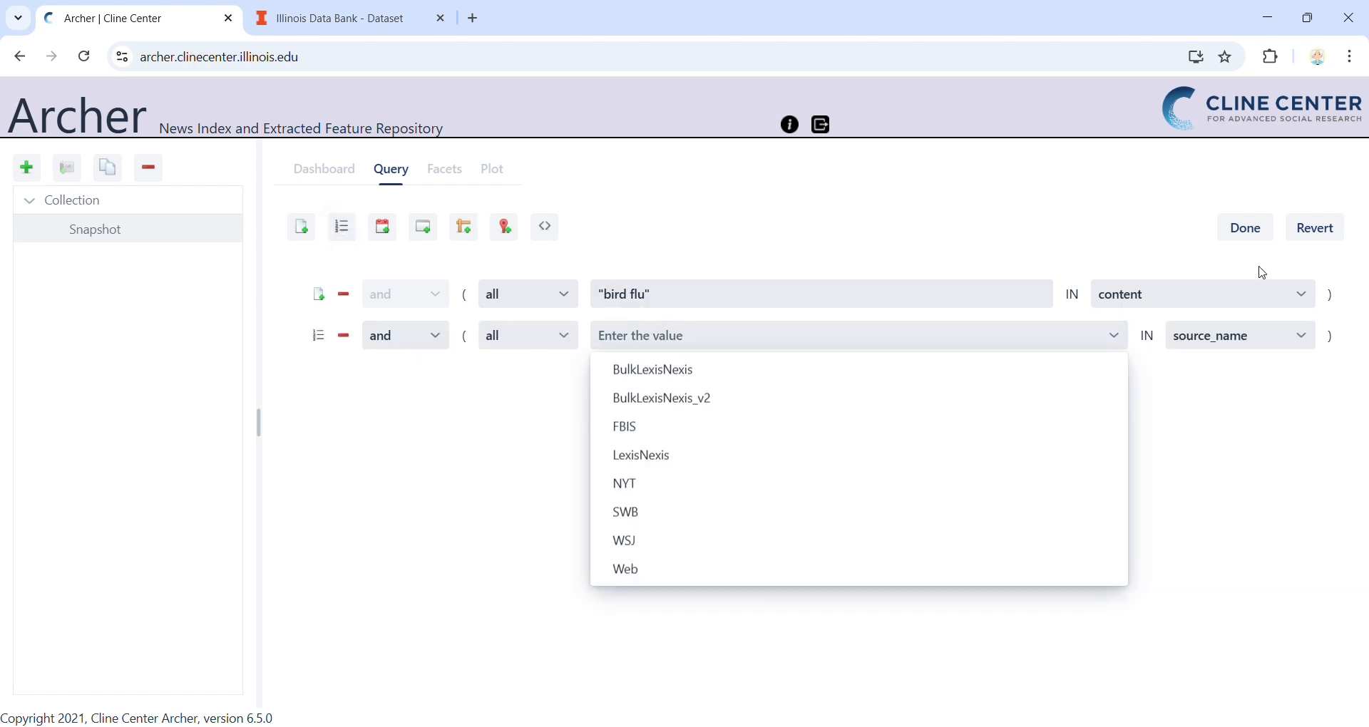
{"action": "left_click", "coordinate": [1248, 344]}
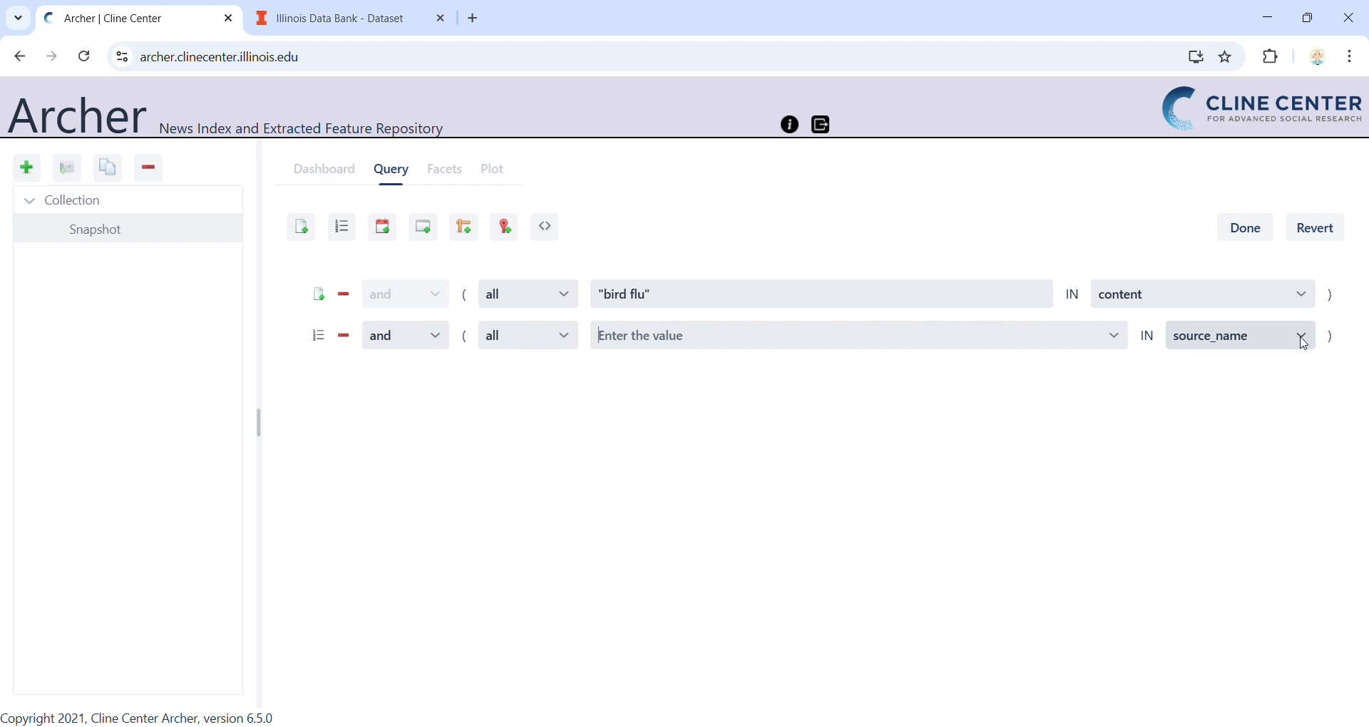
{"action": "left_click", "coordinate": [1303, 339]}
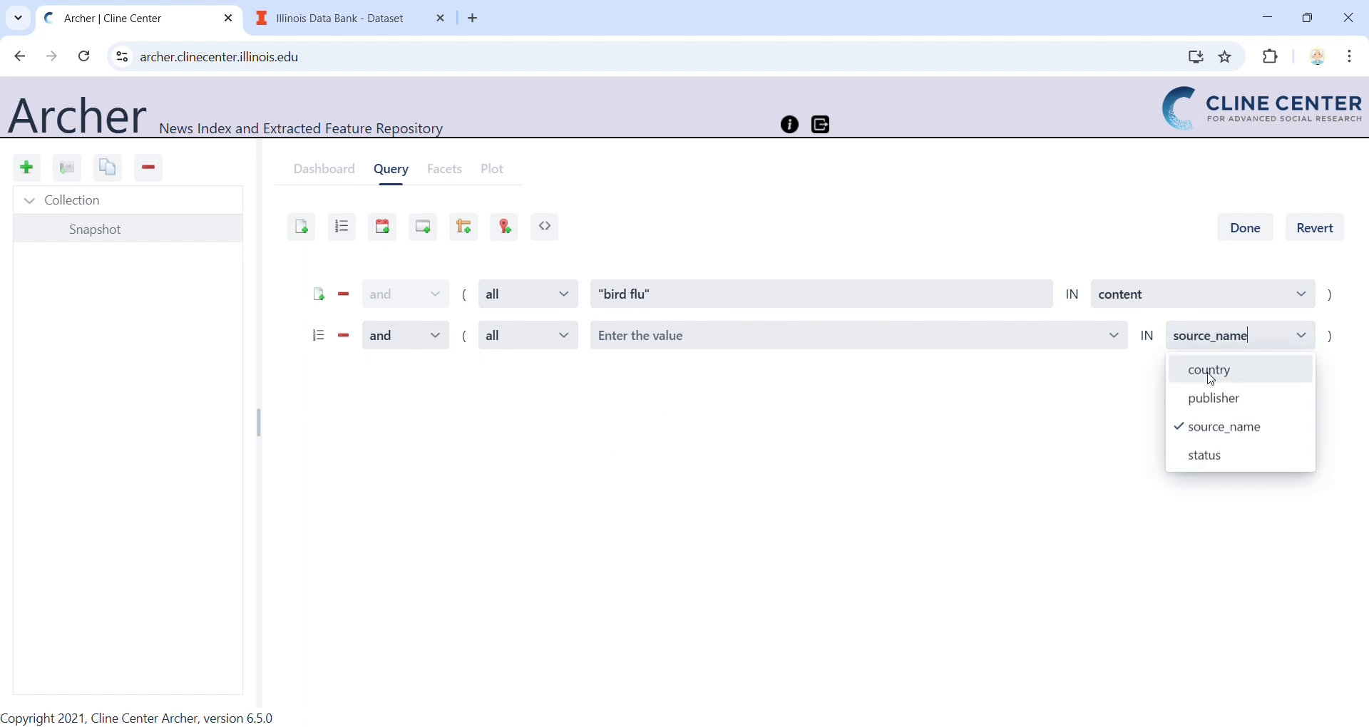
{"action": "left_click", "coordinate": [1209, 377]}
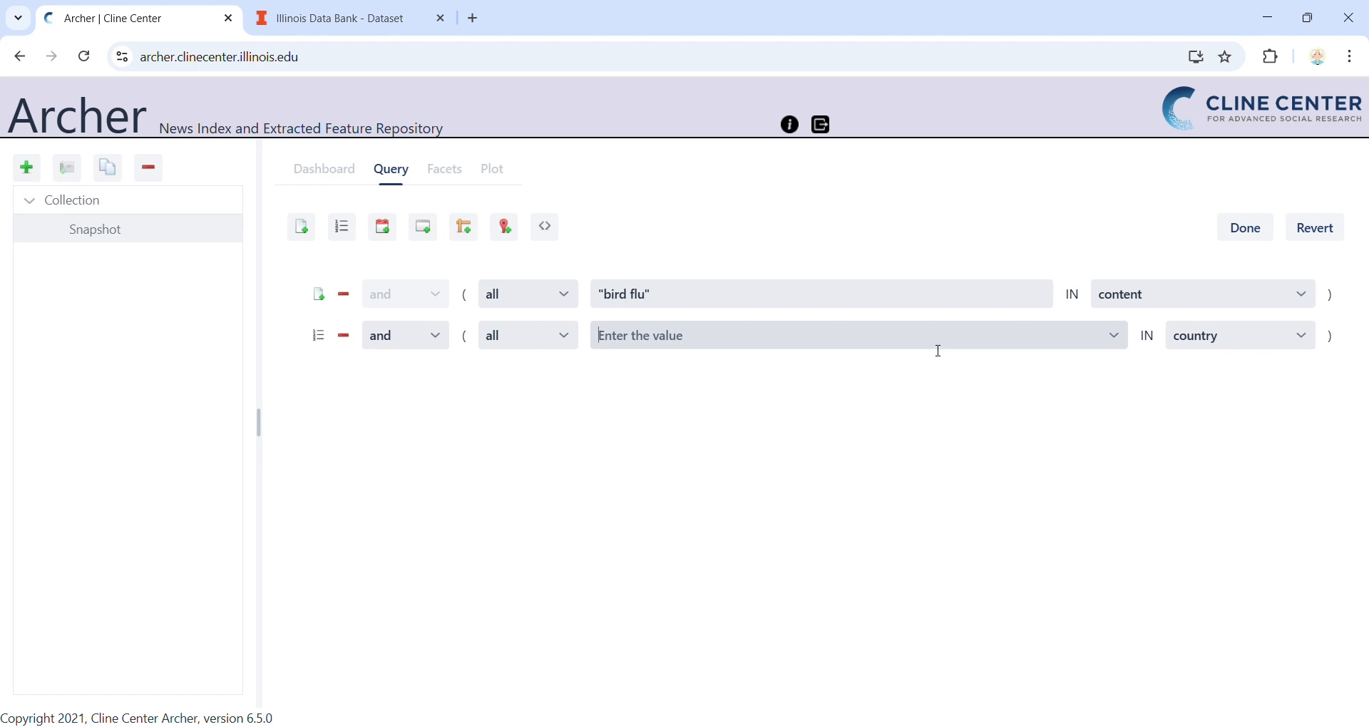
{"action": "left_click", "coordinate": [935, 348]}
{"action": "type", "text": "United State"}
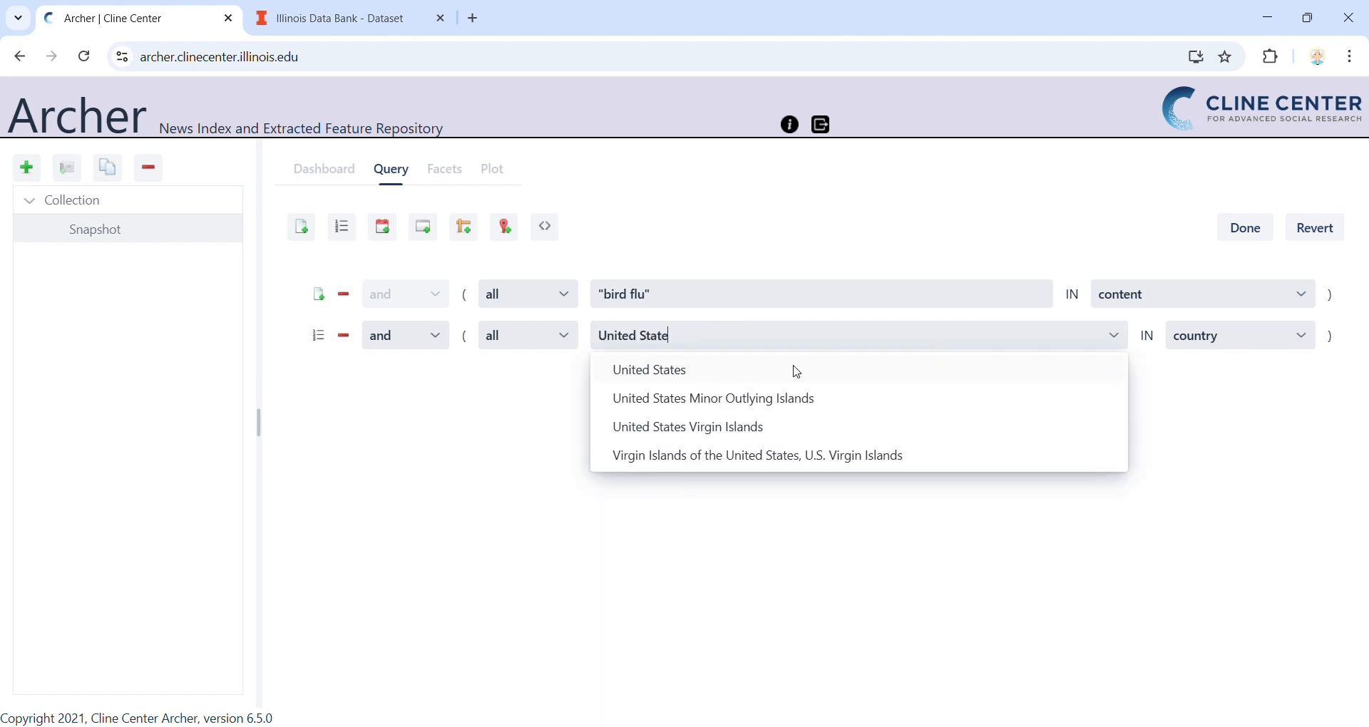
{"action": "left_click", "coordinate": [792, 370]}
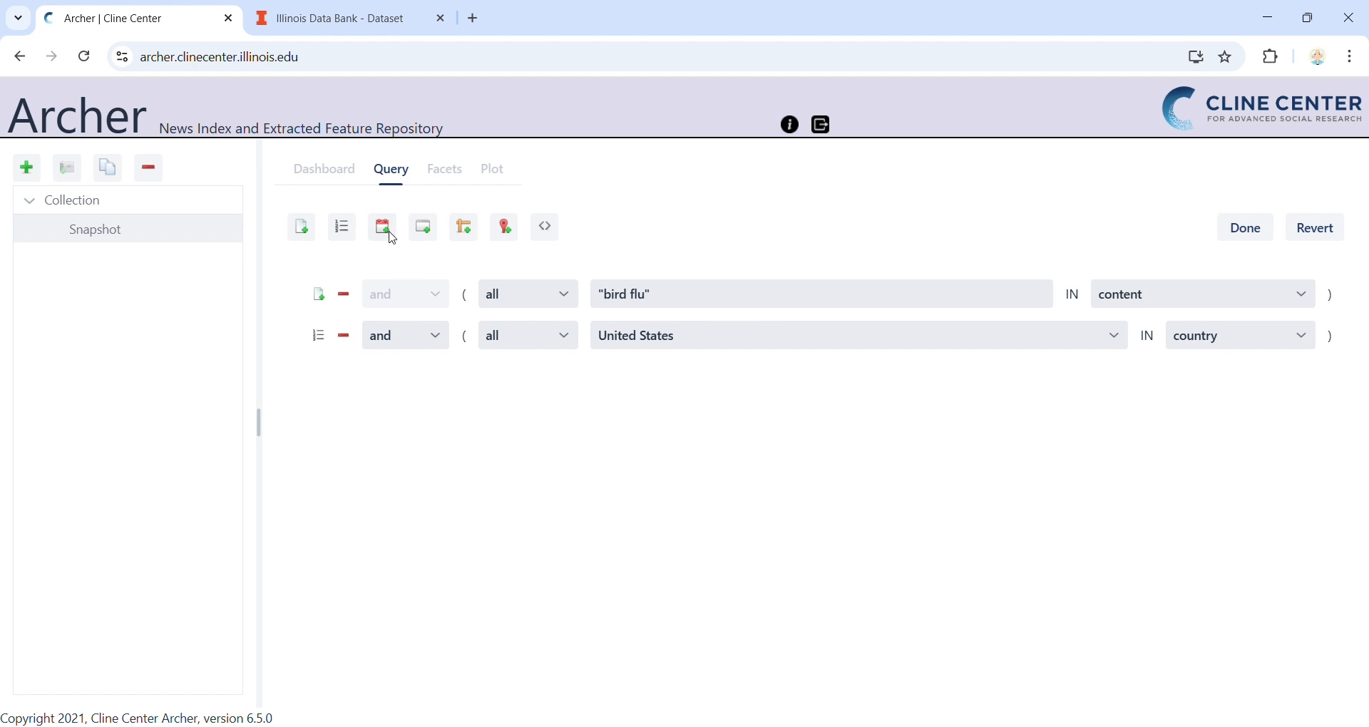
Step: Add a date condition to the query with publication_date from 1/1/2015 to 4/9/2025
{"action": "left_click", "coordinate": [390, 235]}
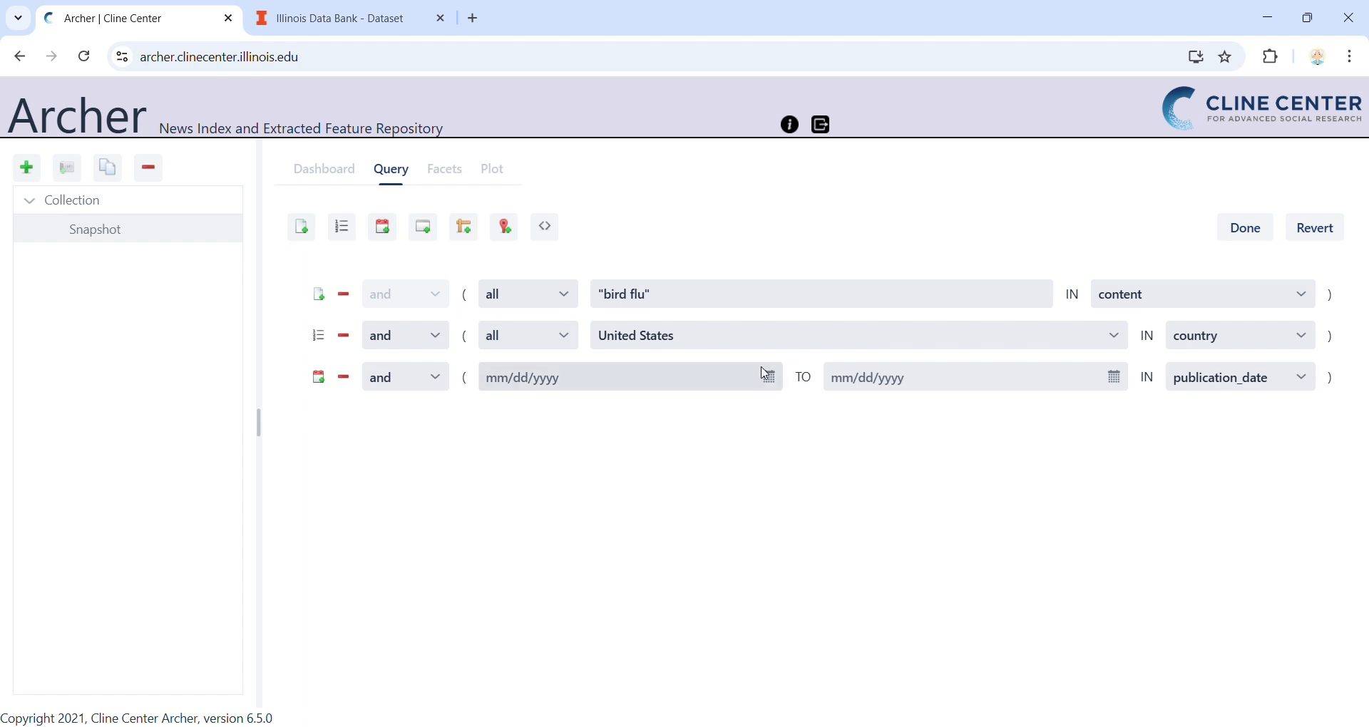
{"action": "left_click", "coordinate": [769, 376]}
{"action": "scroll", "coordinate": [727, 468], "scroll_direction": "up", "scroll_amount": 20}
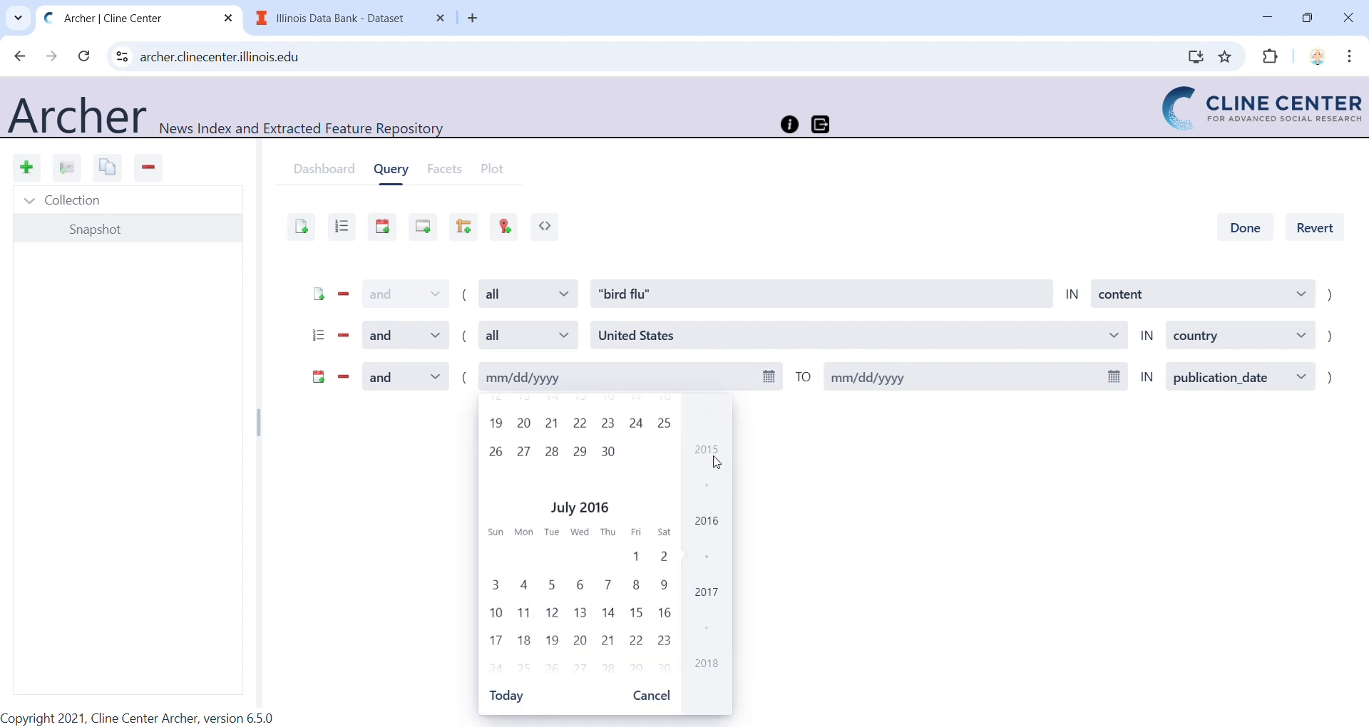
{"action": "scroll", "coordinate": [715, 463], "scroll_direction": "up", "scroll_amount": 5}
{"action": "scroll", "coordinate": [527, 456], "scroll_direction": "up", "scroll_amount": 2}
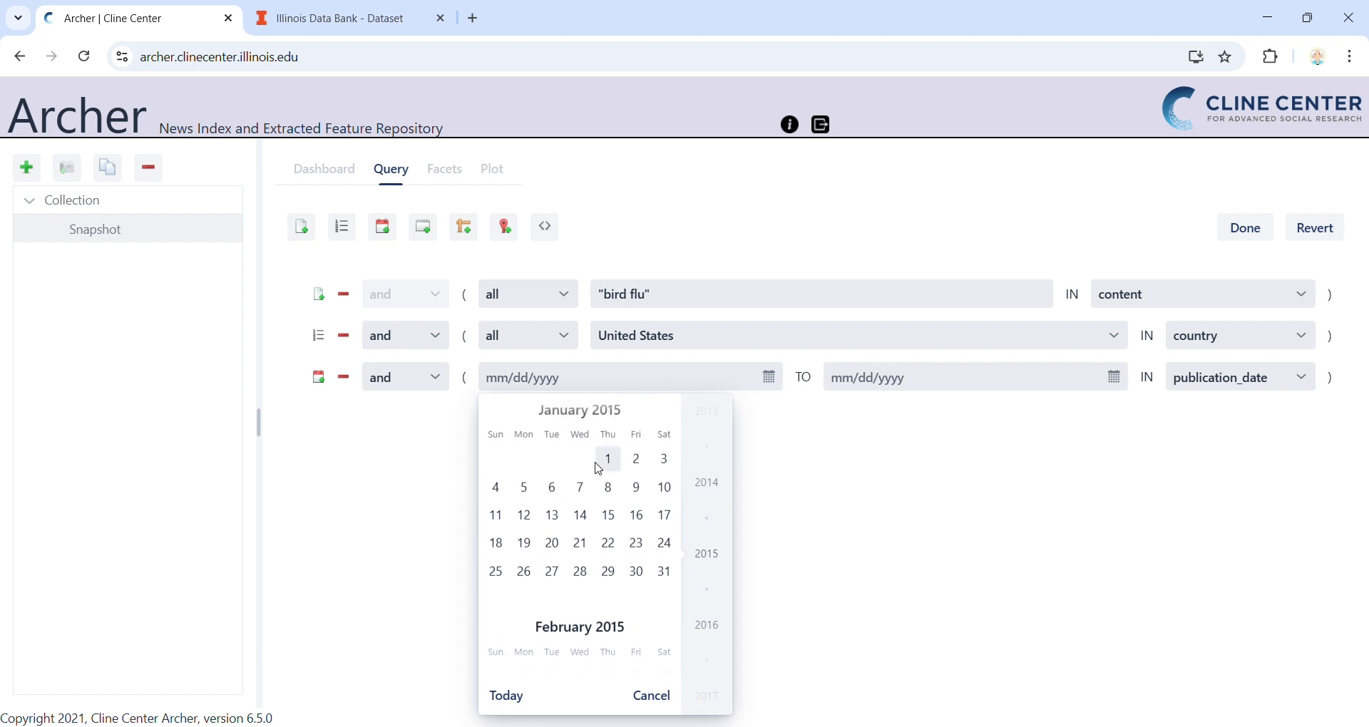
{"action": "left_click", "coordinate": [603, 463]}
{"action": "left_click", "coordinate": [885, 391]}
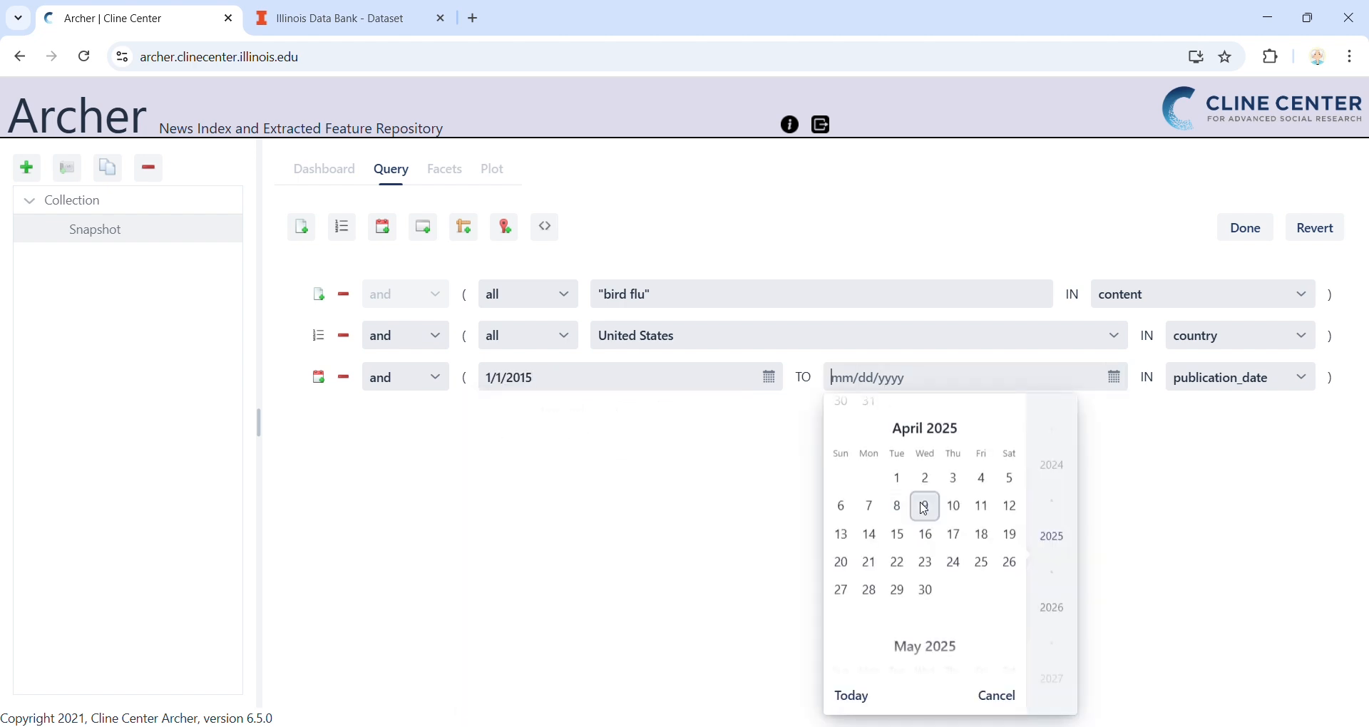
{"action": "left_click", "coordinate": [925, 506]}
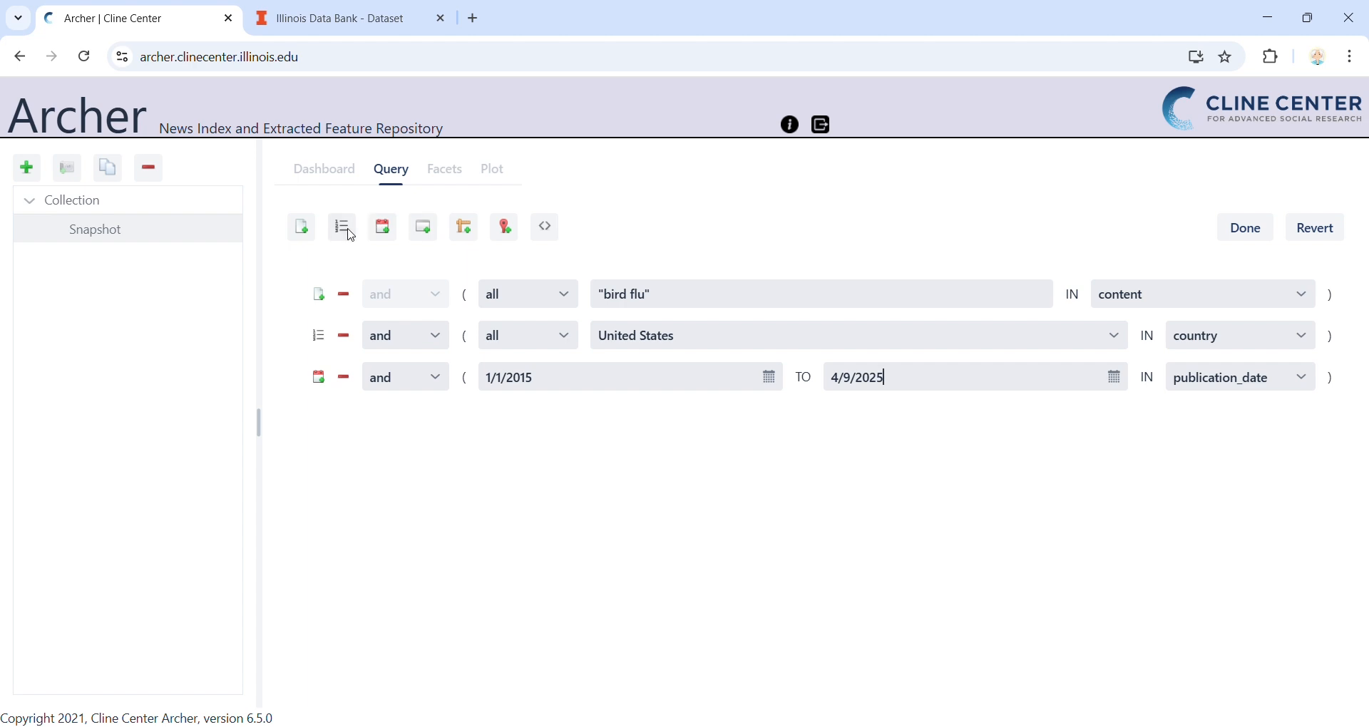
Step: Add a list condition for Web in source_name, then finish the query and retrieve its matching articles
{"action": "left_click", "coordinate": [343, 228]}
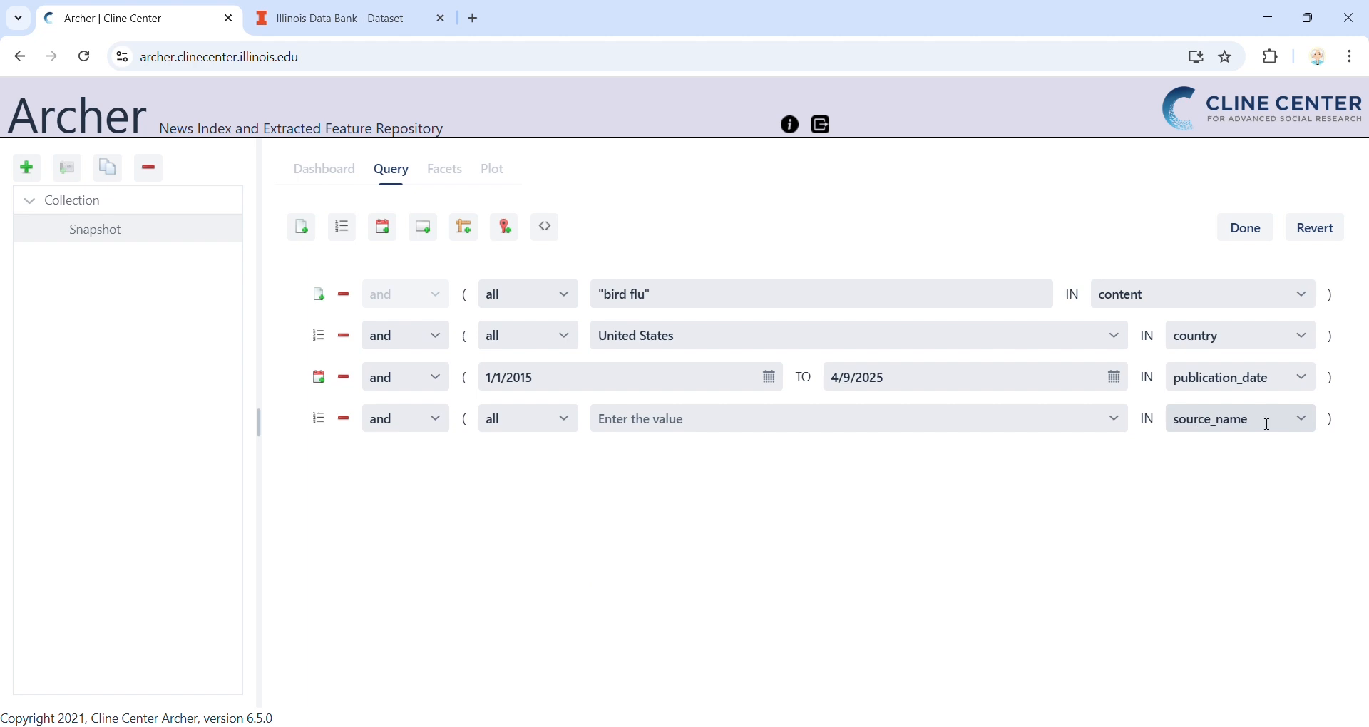
{"action": "left_click", "coordinate": [968, 429]}
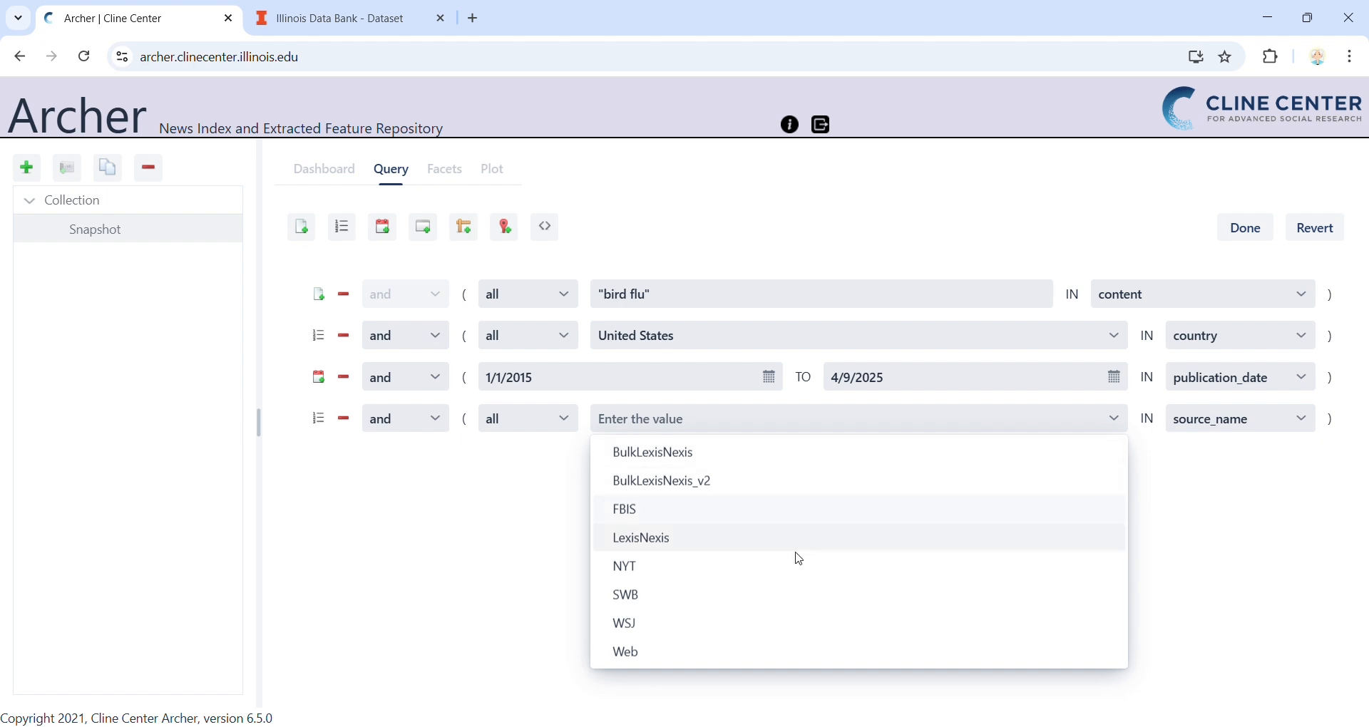
{"action": "left_click", "coordinate": [743, 644]}
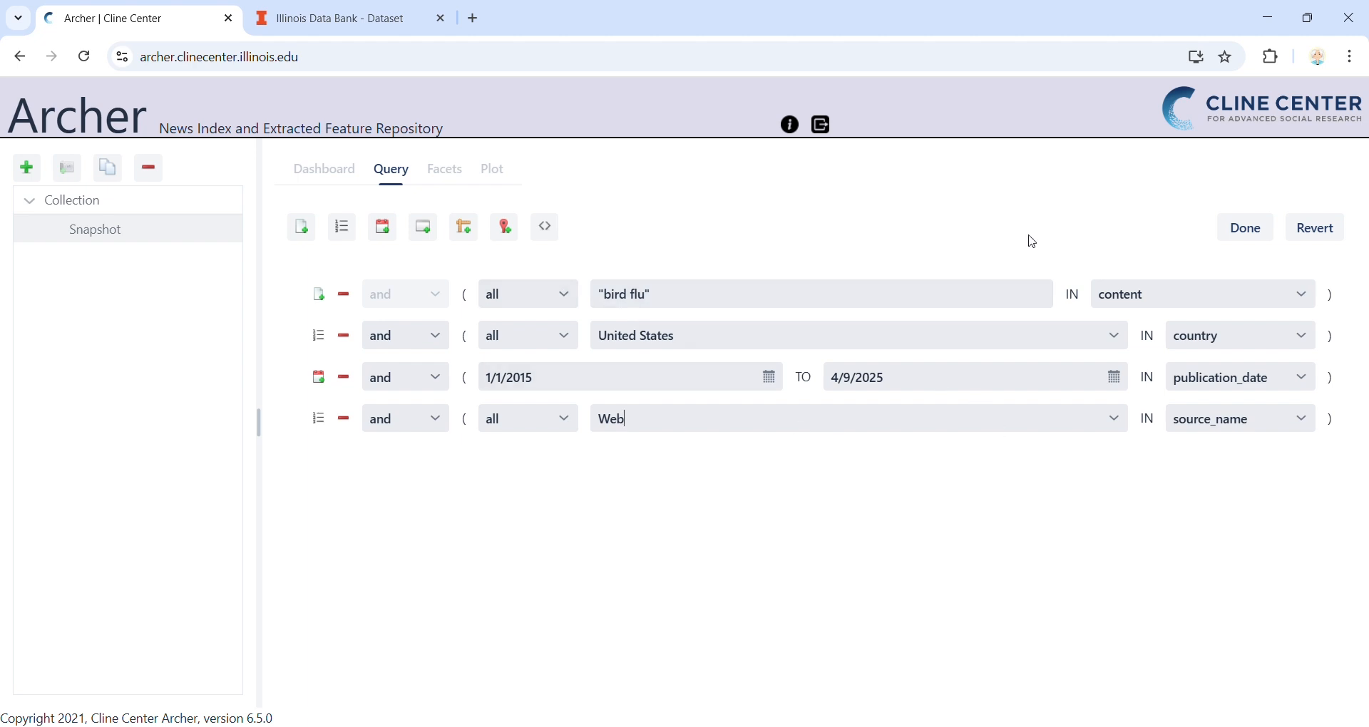
{"action": "left_click", "coordinate": [1244, 228]}
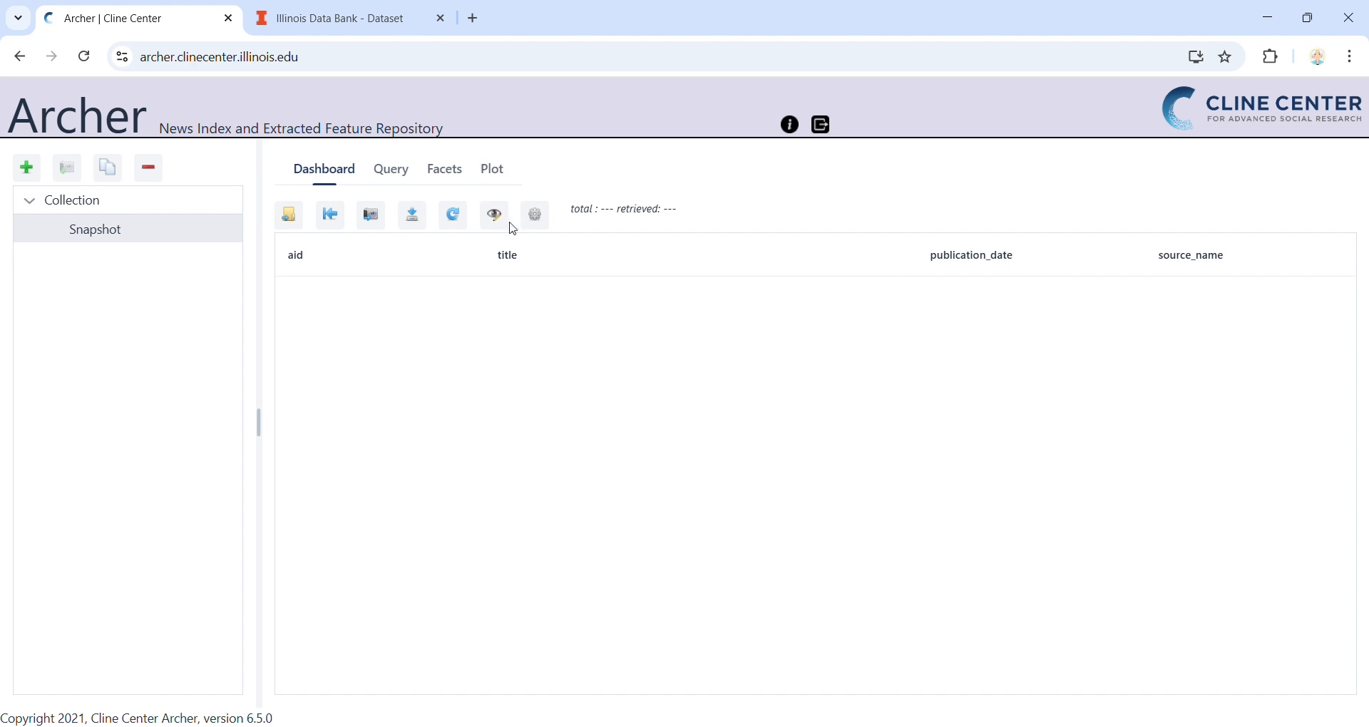
{"action": "left_click", "coordinate": [460, 222]}
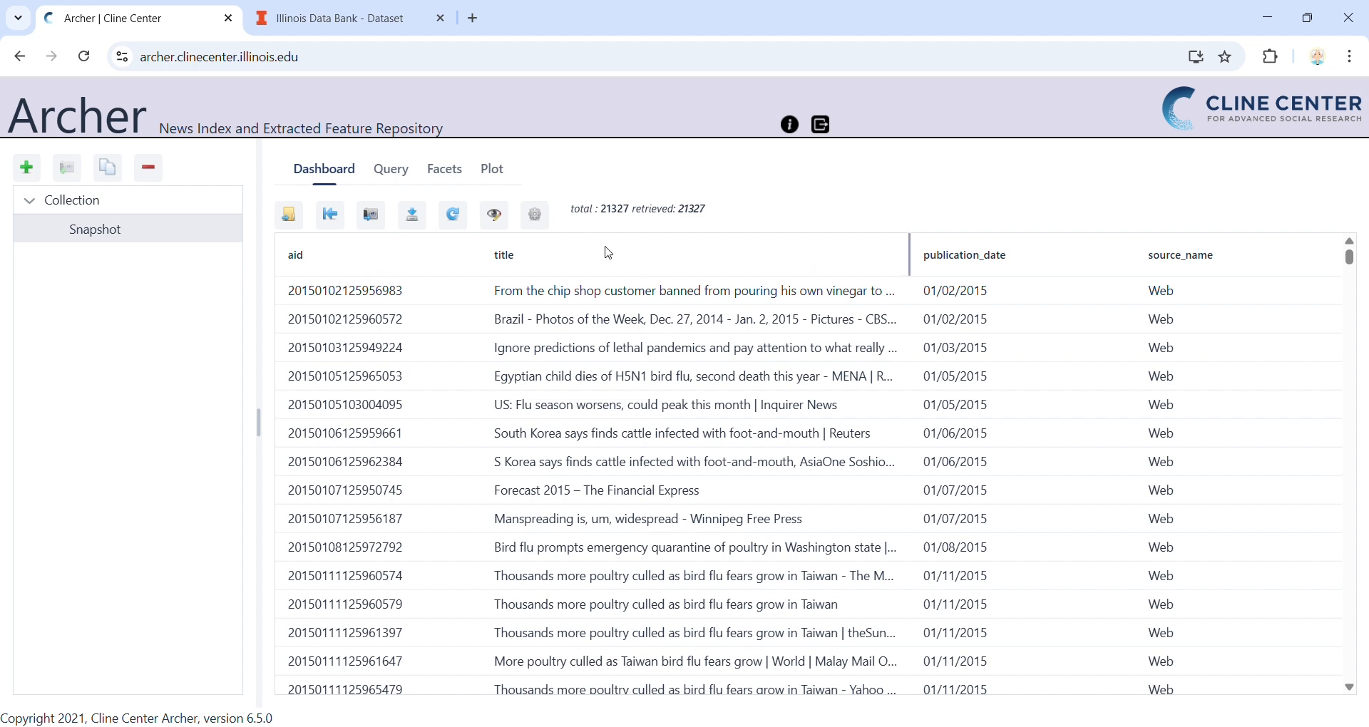
Step: In the snapshot's settings, add country and url to the displayed fields, placing them in that order after publication_date
{"action": "left_click", "coordinate": [546, 229]}
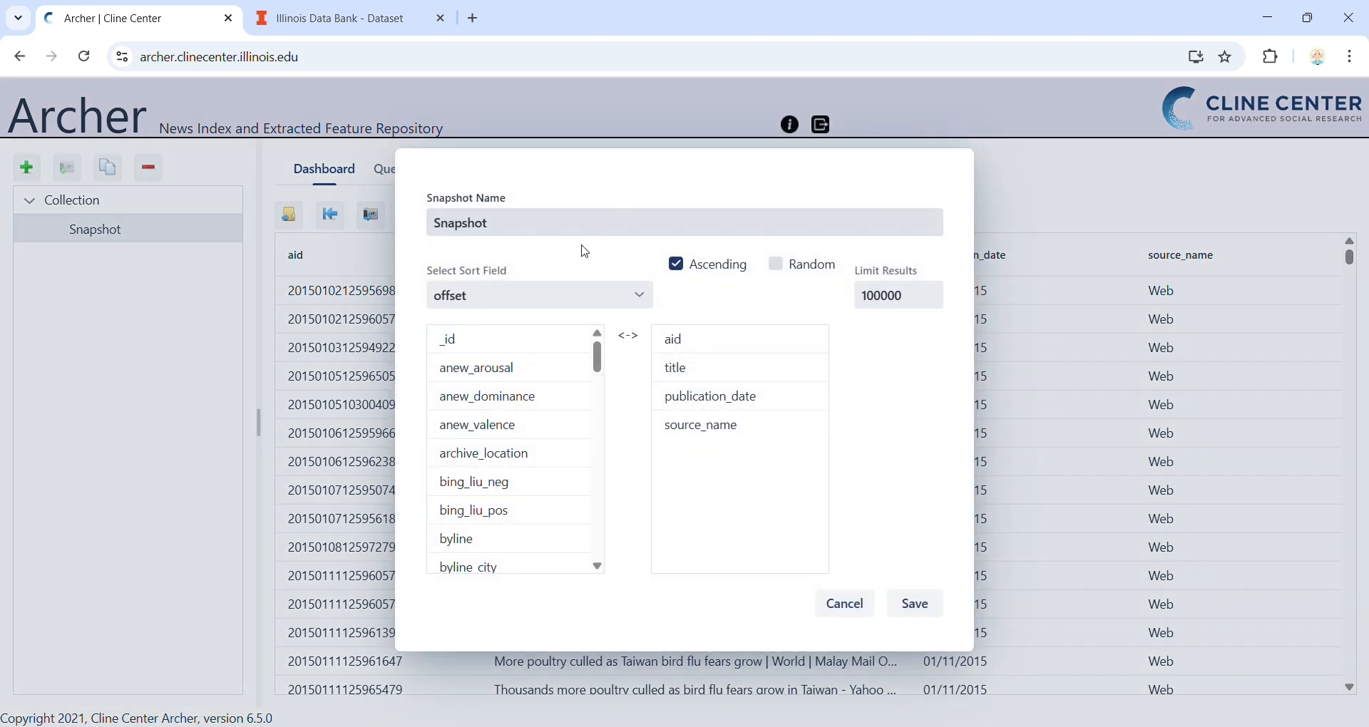
{"action": "scroll", "coordinate": [531, 374], "scroll_direction": "down", "scroll_amount": 4}
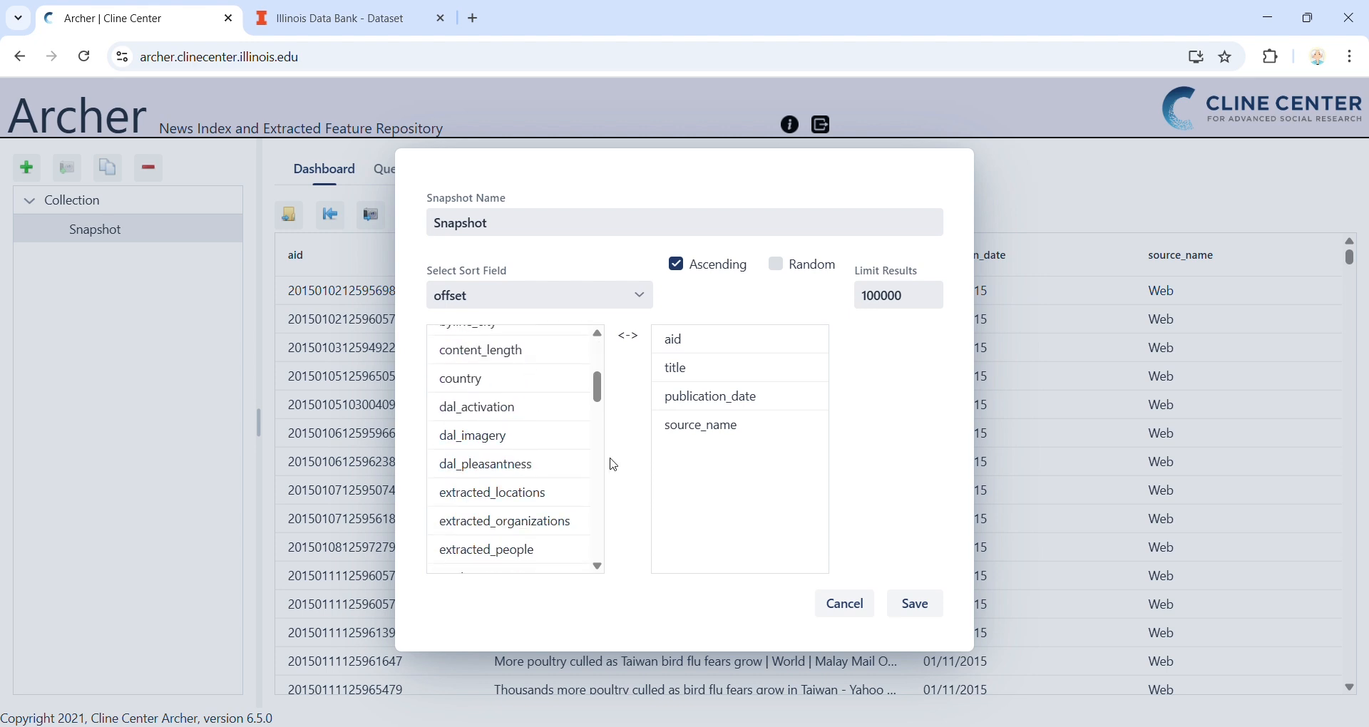
{"action": "scroll", "coordinate": [578, 411], "scroll_direction": "up", "scroll_amount": 1}
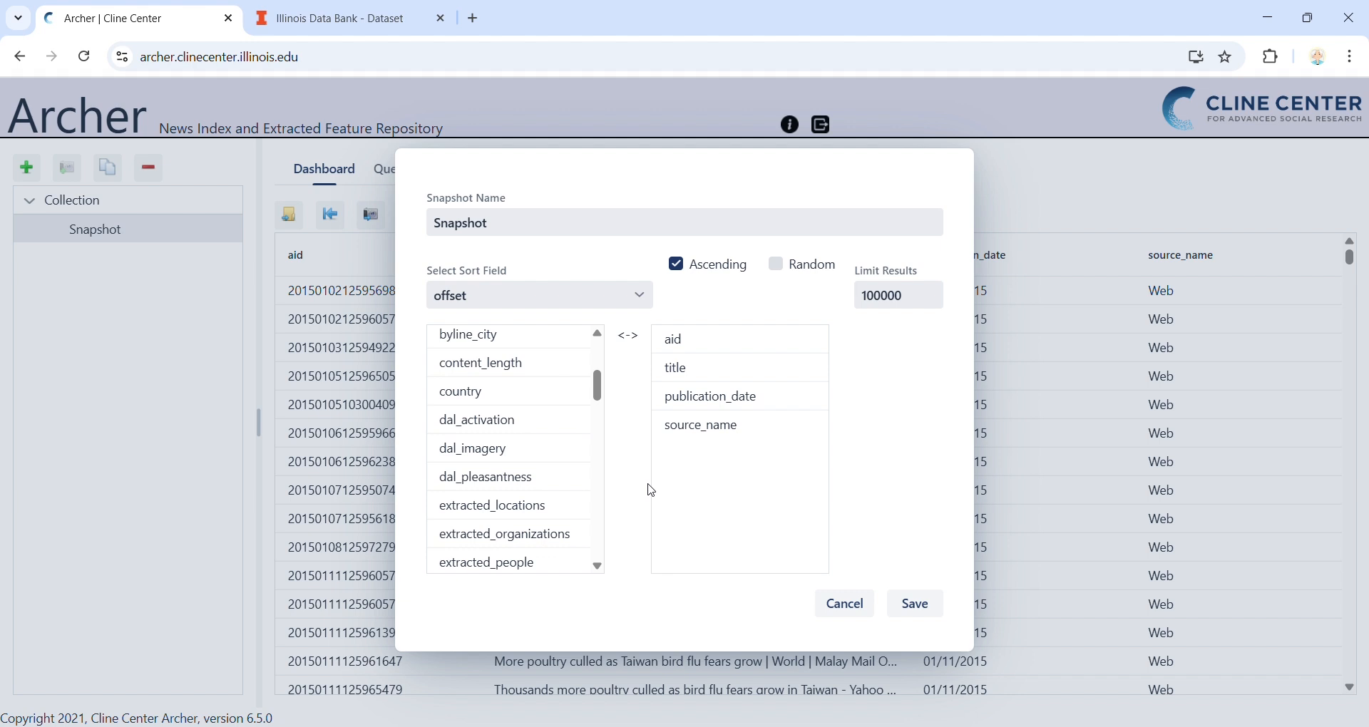
{"action": "left_click_drag", "start_coordinate": [461, 393], "coordinate": [713, 407]}
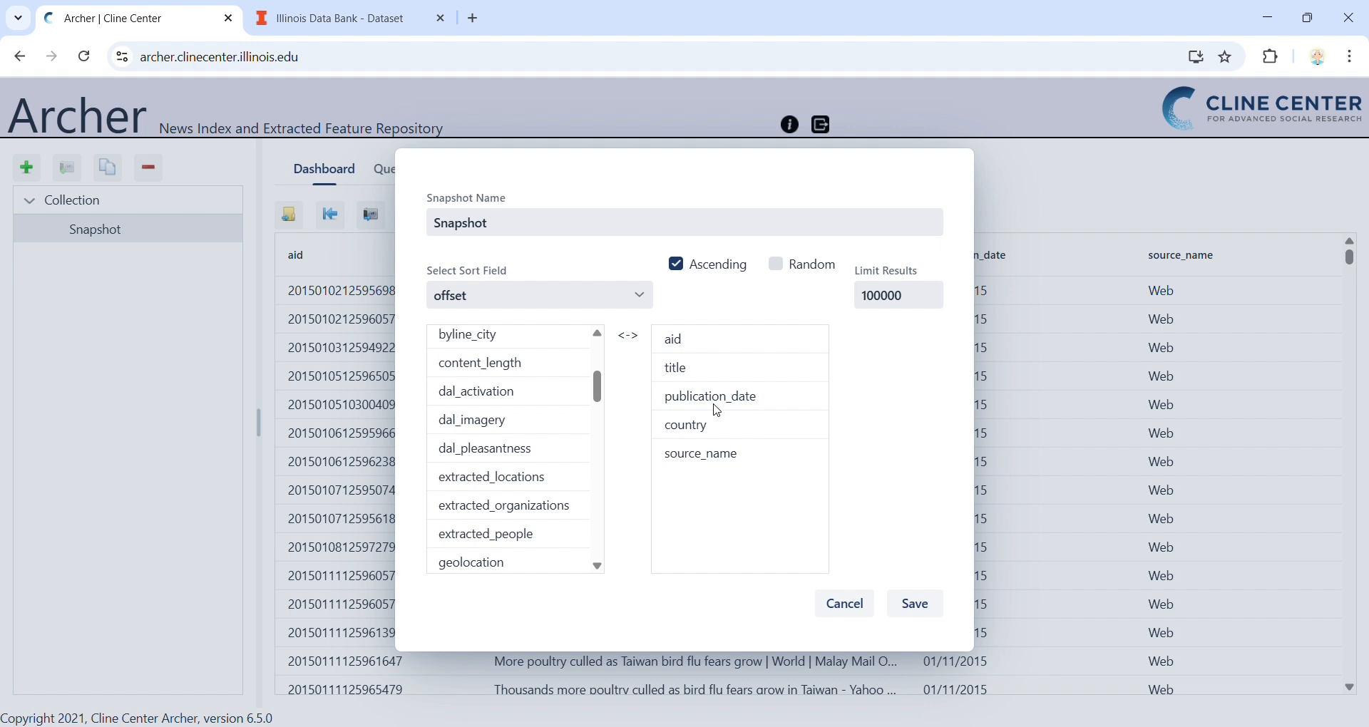
{"action": "scroll", "coordinate": [548, 444], "scroll_direction": "down", "scroll_amount": 8}
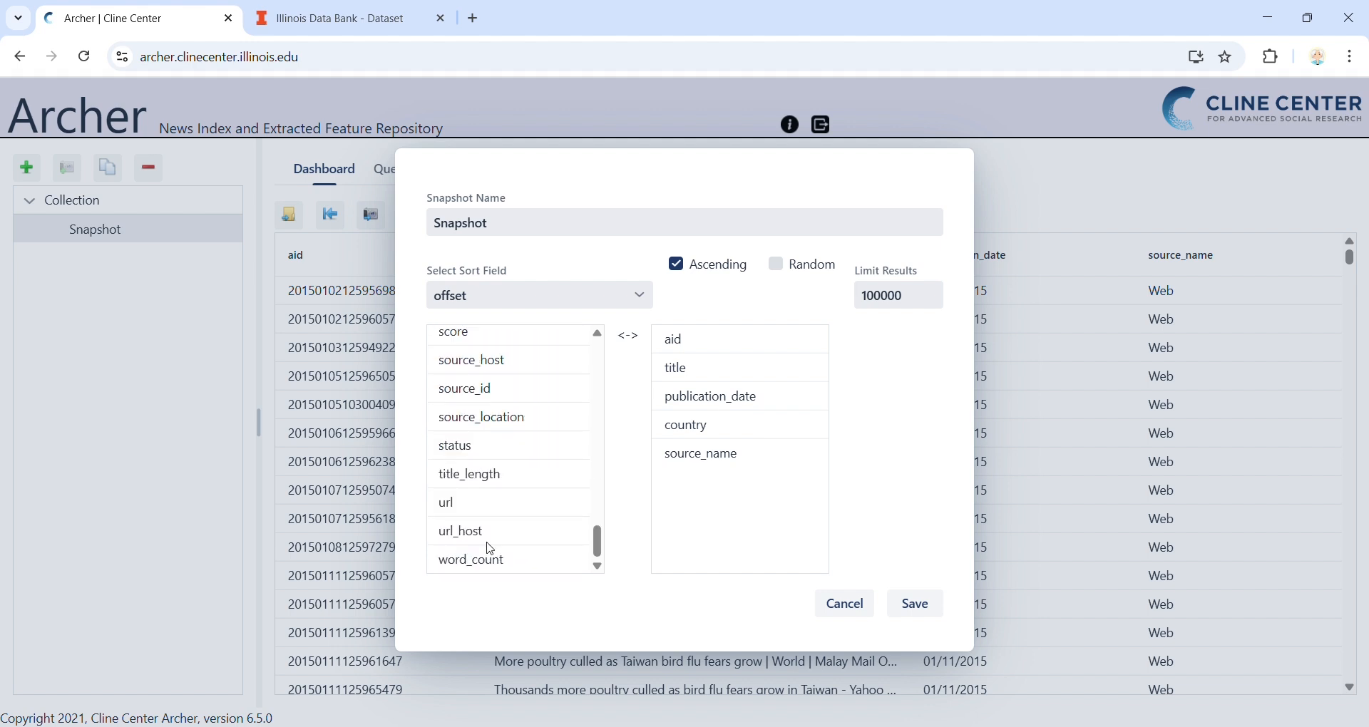
{"action": "left_click_drag", "start_coordinate": [475, 505], "coordinate": [718, 450]}
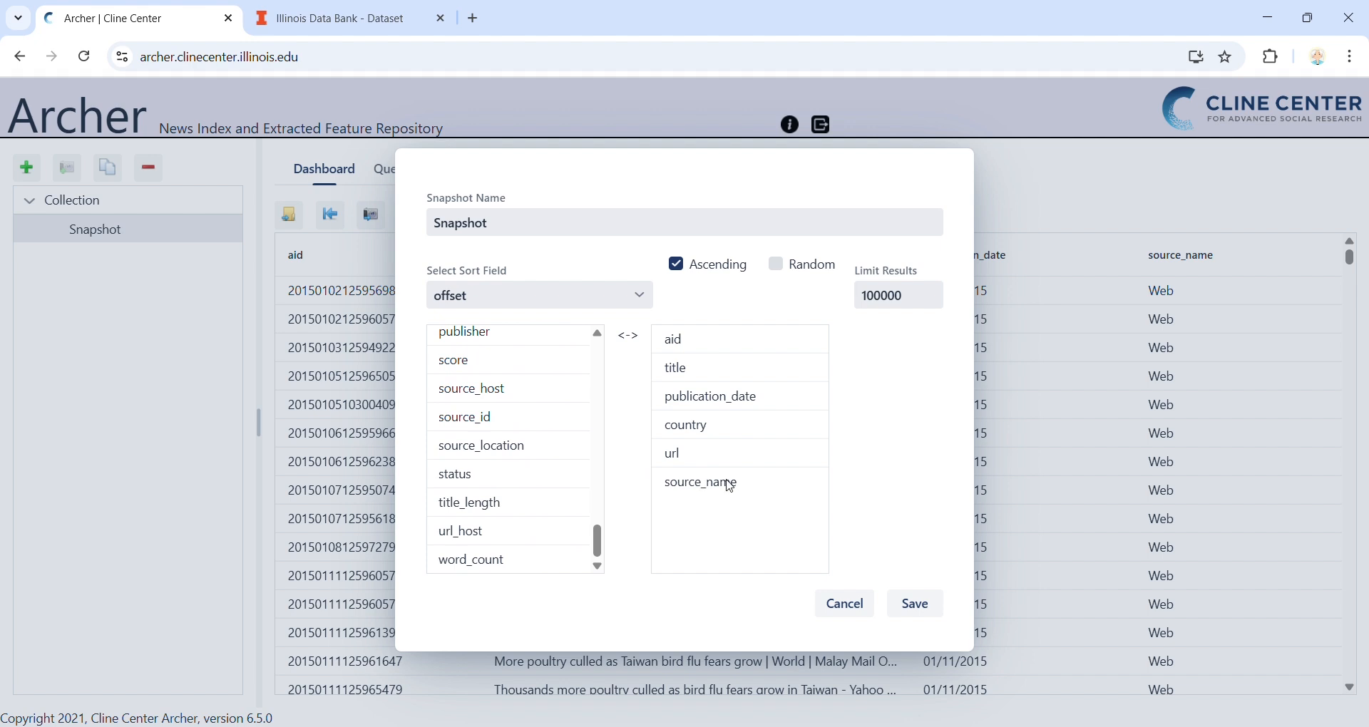
Step: Remove source_name and aid from the displayed fields, save the settings and retrieve the articles again
{"action": "left_click_drag", "start_coordinate": [724, 481], "coordinate": [543, 482]}
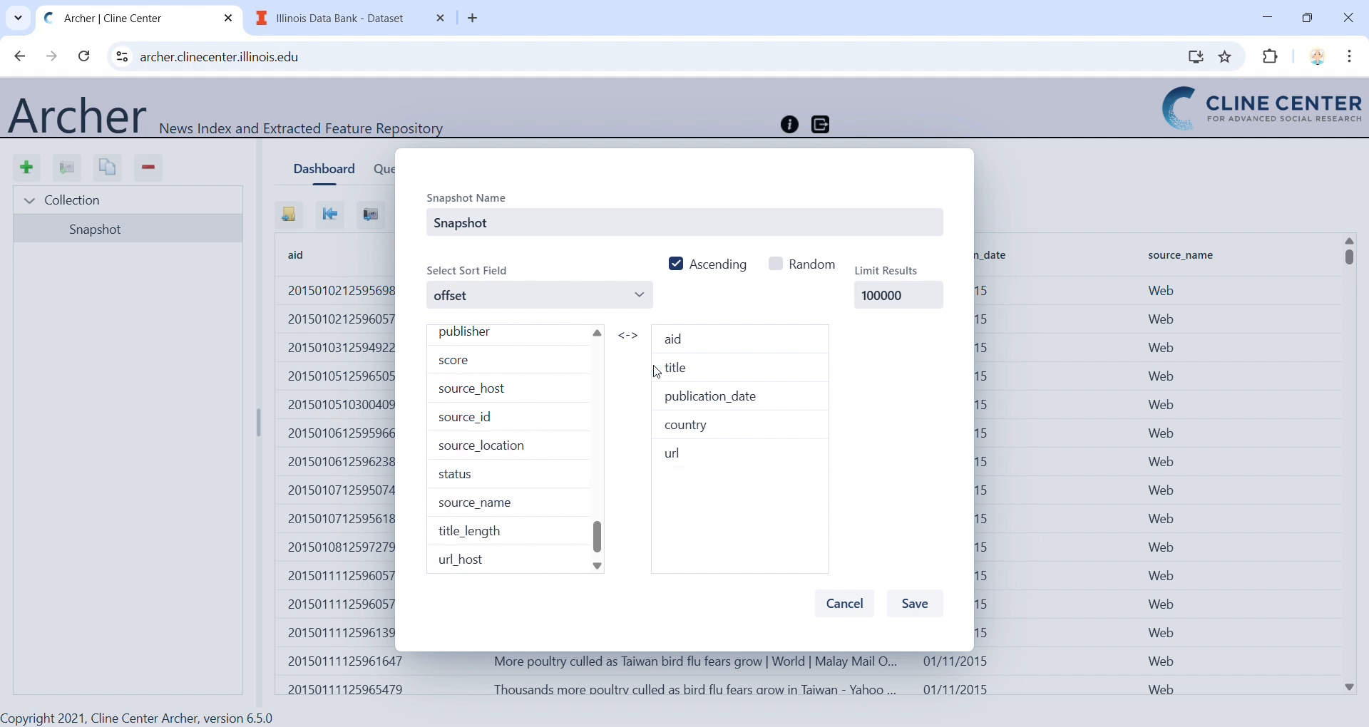
{"action": "left_click_drag", "start_coordinate": [692, 351], "coordinate": [562, 376]}
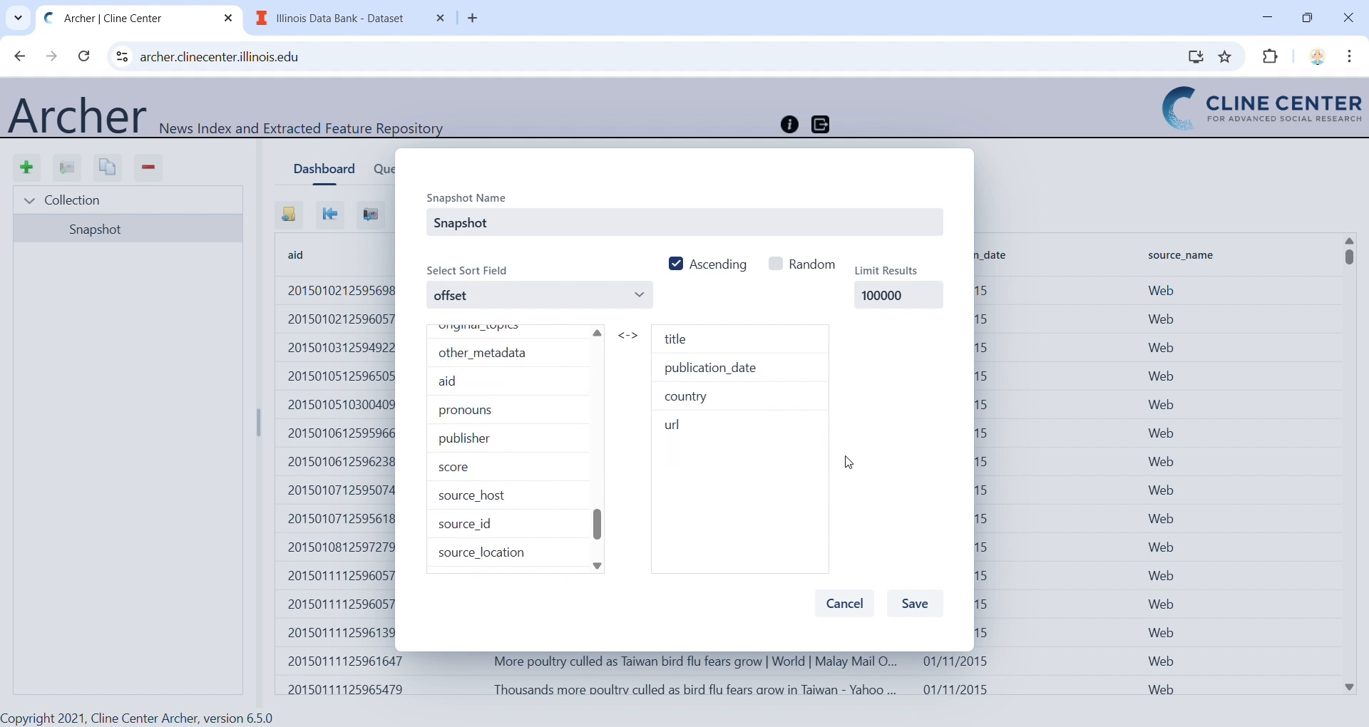
{"action": "left_click", "coordinate": [936, 605]}
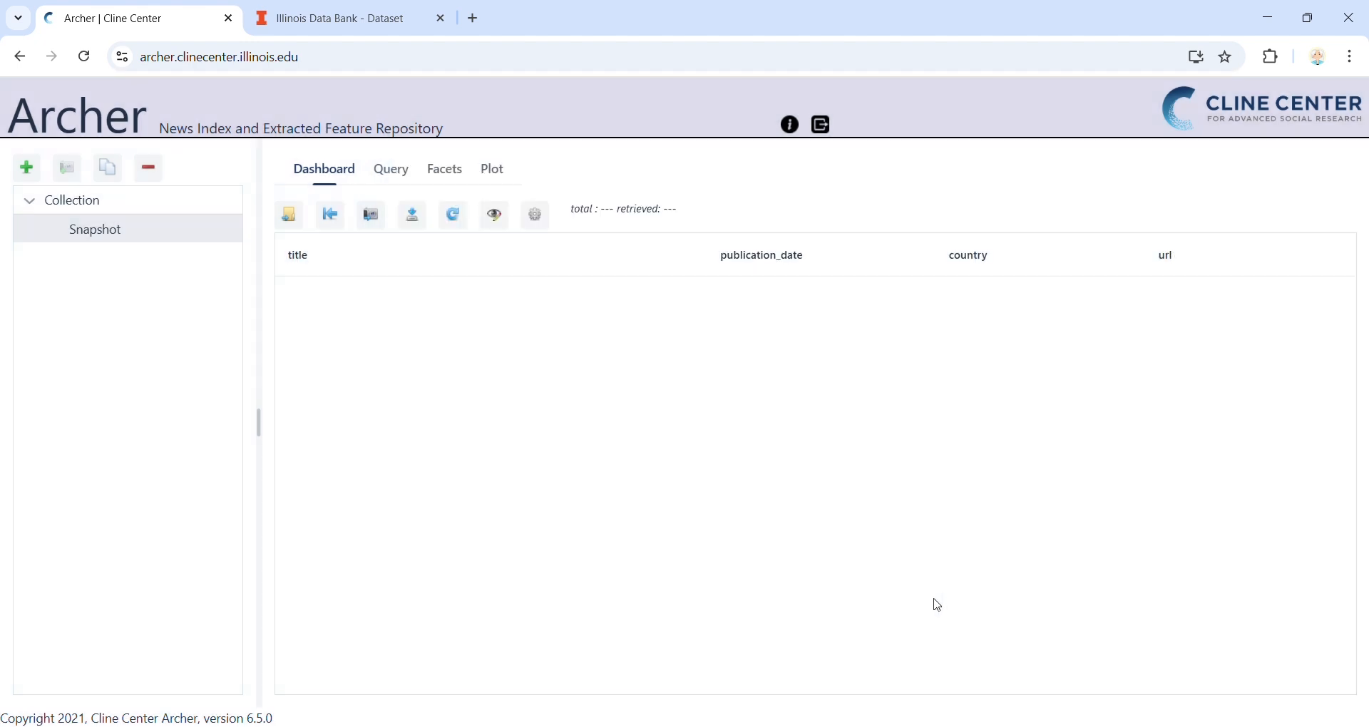
{"action": "left_click", "coordinate": [454, 214]}
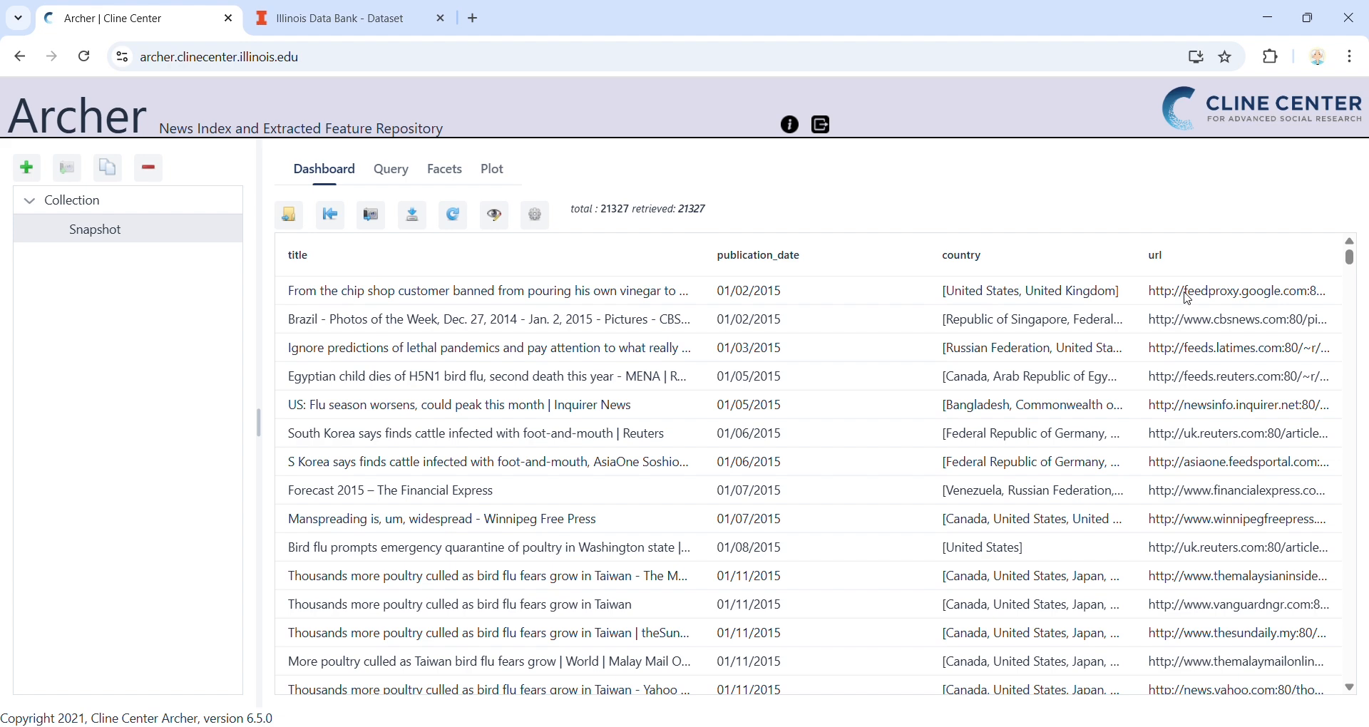
Step: View the full details of the first article in the results, down to its url, and close them
{"action": "double_click", "coordinate": [788, 298]}
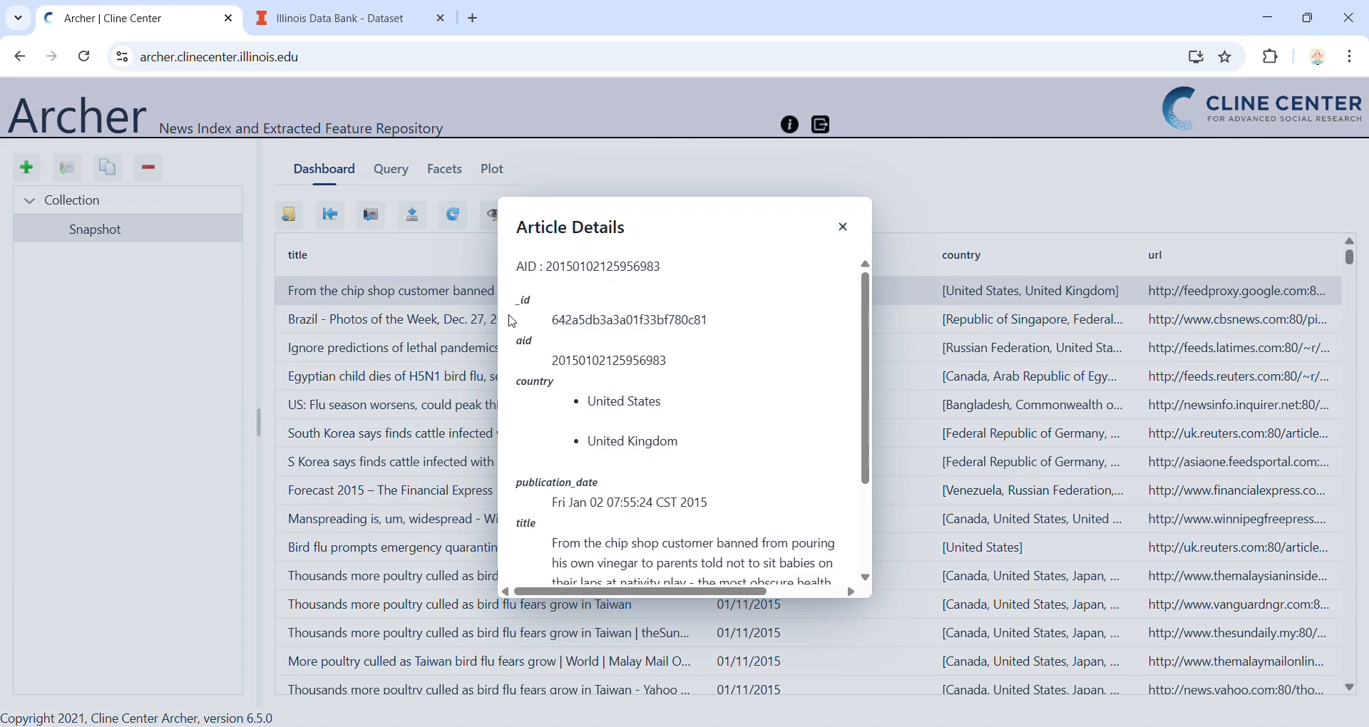
{"action": "scroll", "coordinate": [721, 515], "scroll_direction": "down", "scroll_amount": 3}
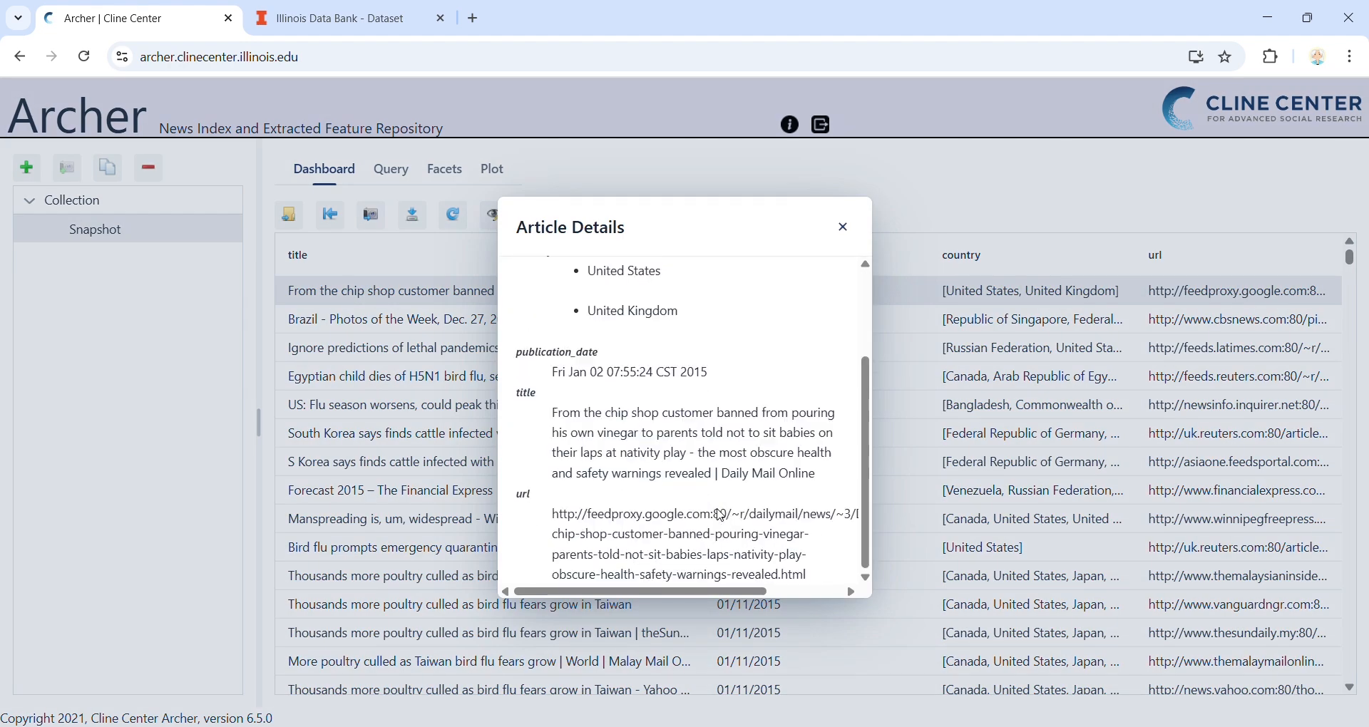
{"action": "left_click", "coordinate": [848, 230]}
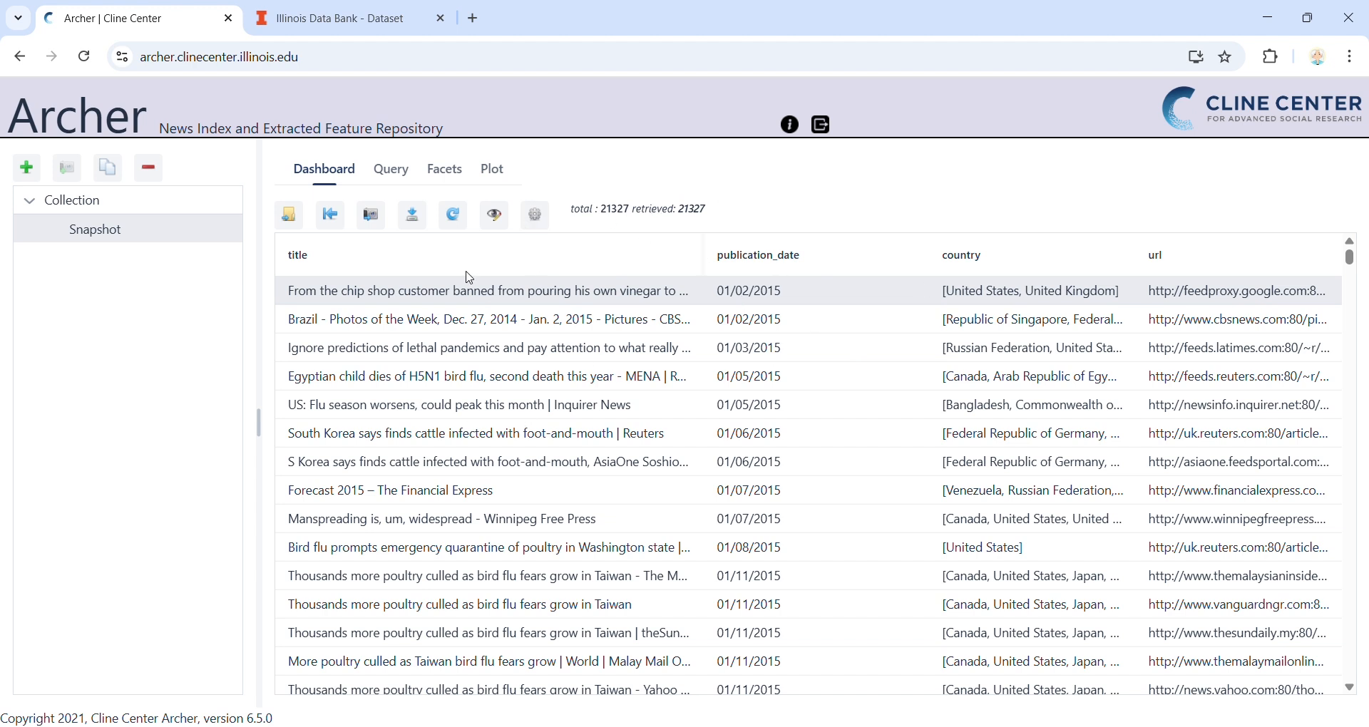
Step: Save the changes made to the snapshot
{"action": "left_click", "coordinate": [288, 218]}
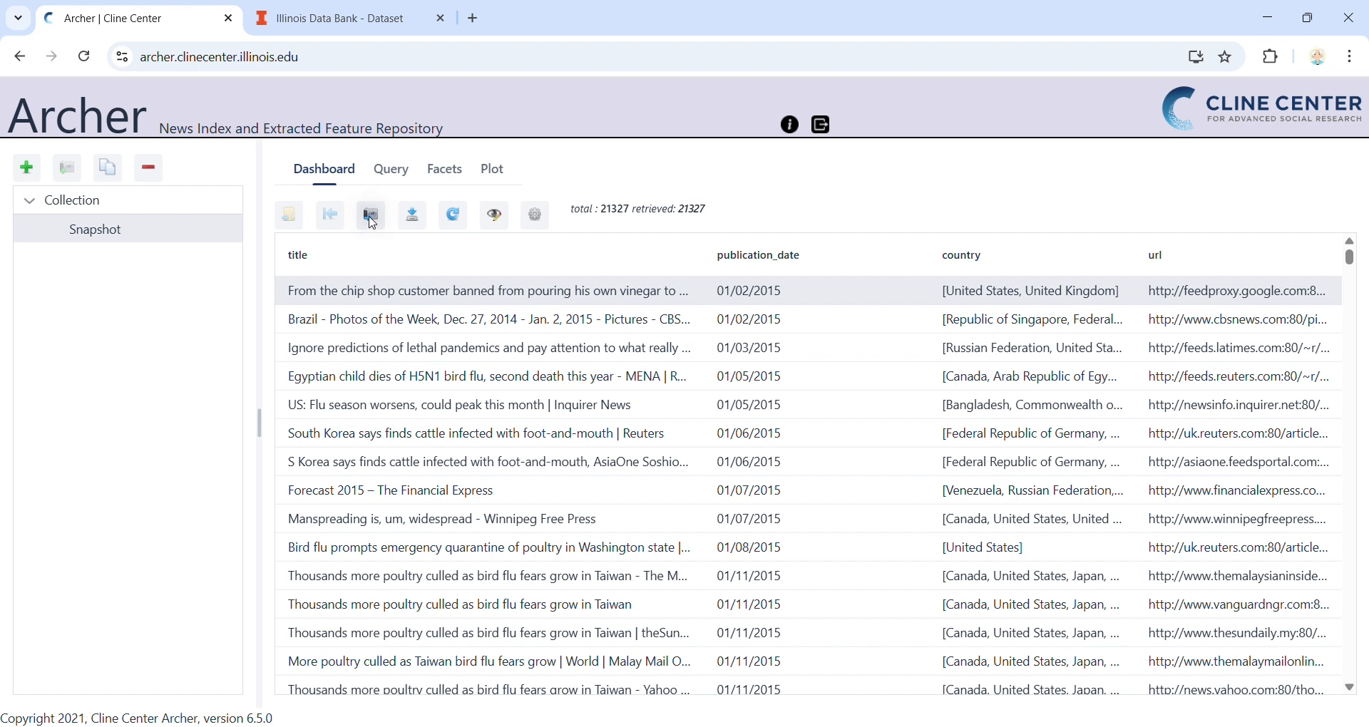